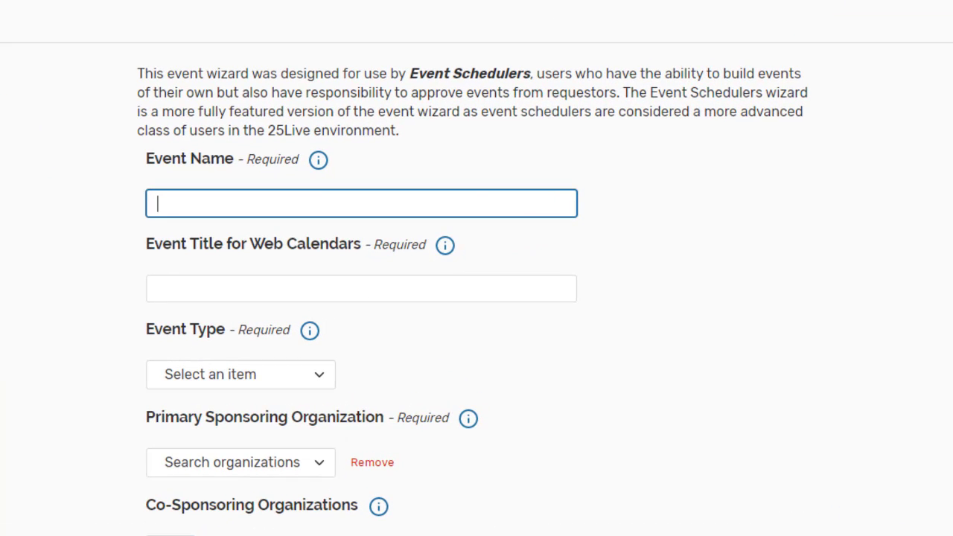
- View and close the Event Name help note, and enter "Music Dept Auditions" as the event name
click(318, 160)
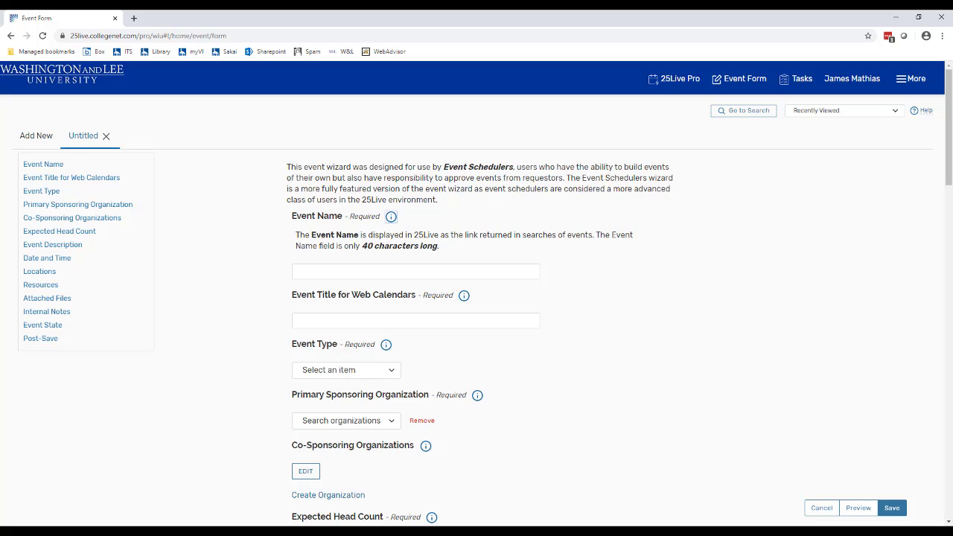
click(391, 217)
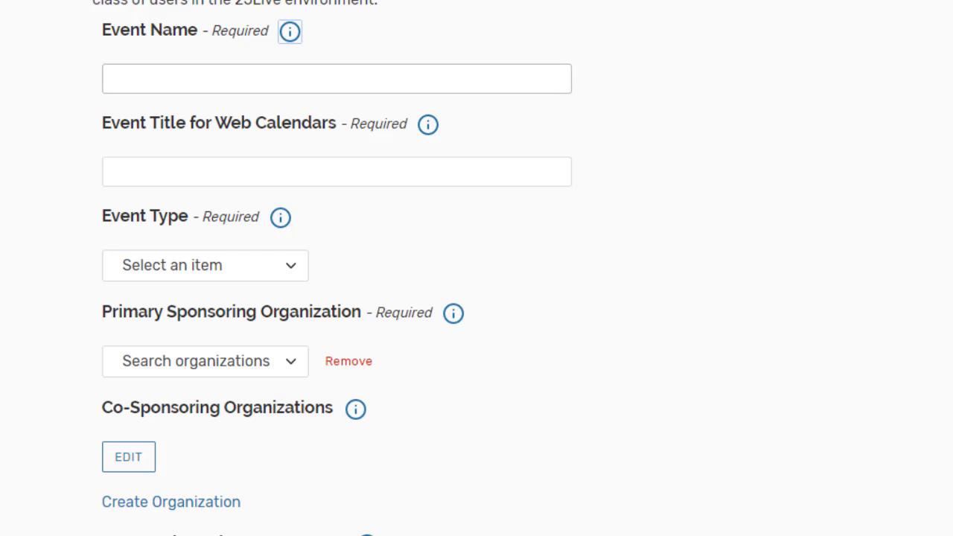
key(Tab)
text(Mu)
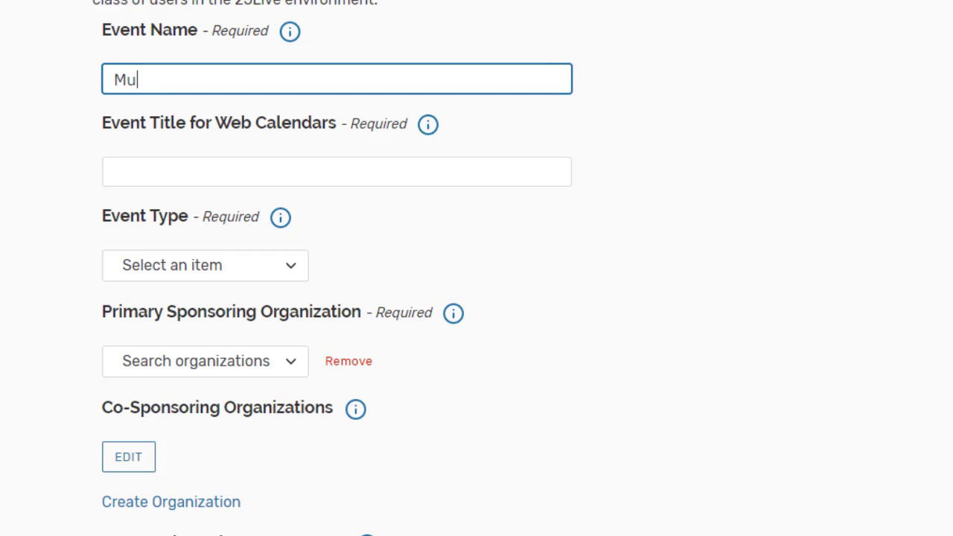
text(sic Dept Auditions)
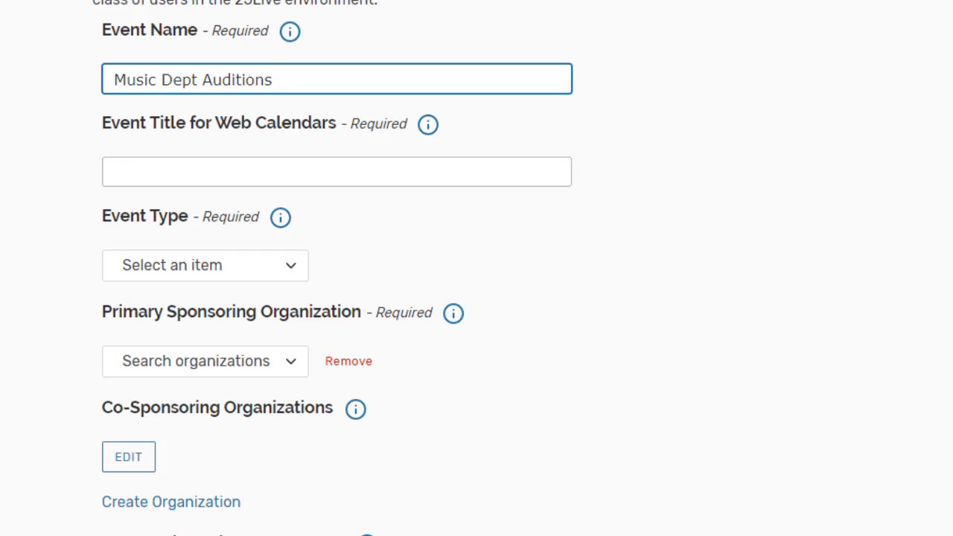
- Copy the full event name into the Event Title for Web Calendars
key(ctrl+shift+Left)
key(ctrl+shift+Left)
key(ctrl+shift+Left)
key(ctrl+c)
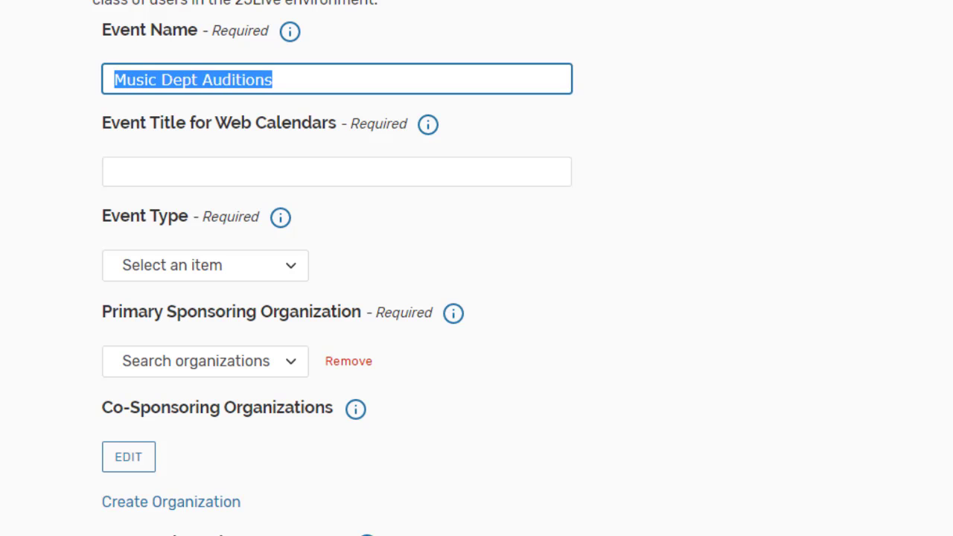
key(Tab)
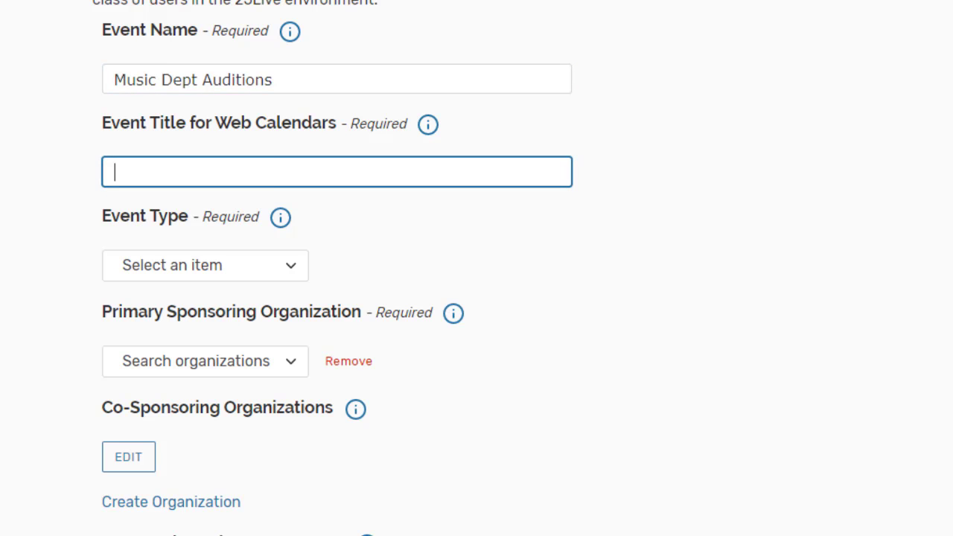
key(ctrl+v)
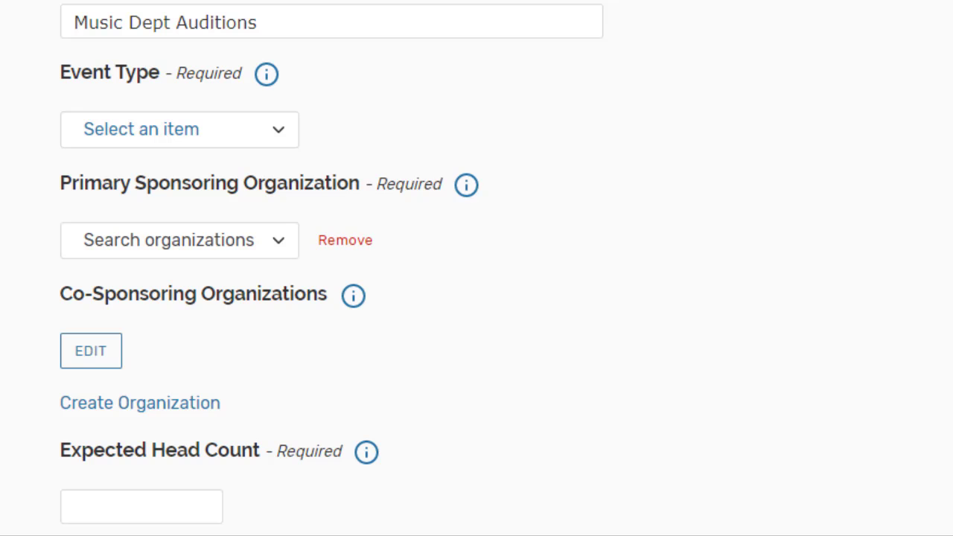
- Search the event types for "perf" and set the event type to Performance
key(Return)
key(Down)
key(Down)
key(Down)
key(Down)
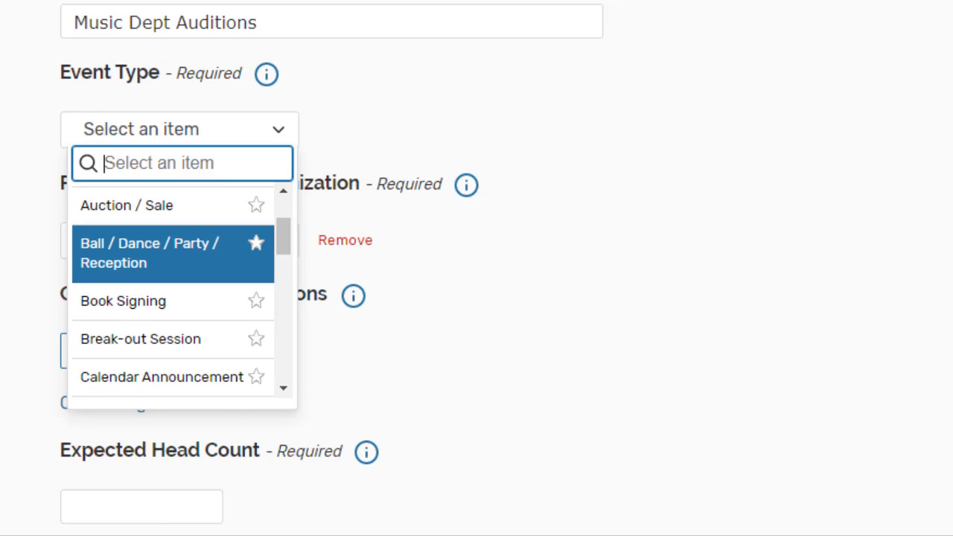
text(perf)
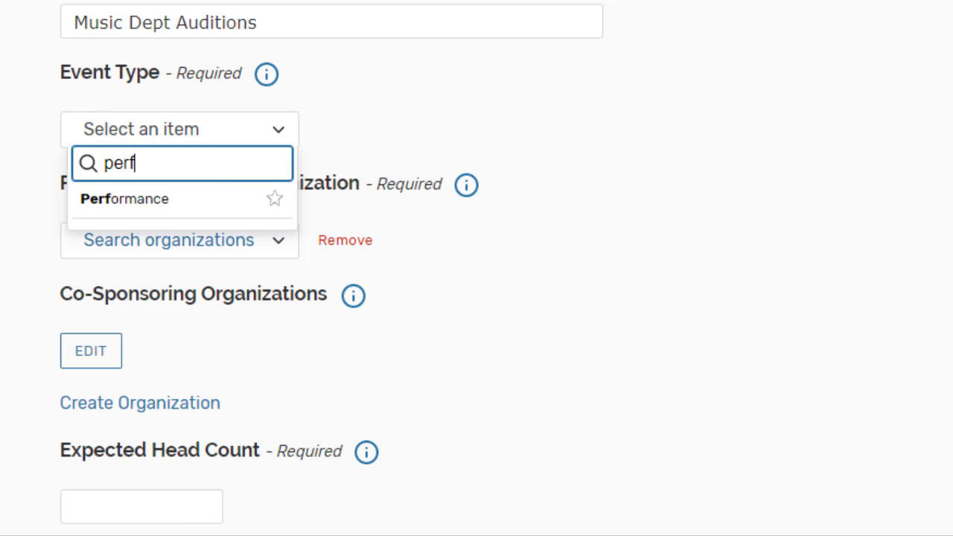
key(Down)
key(Return)
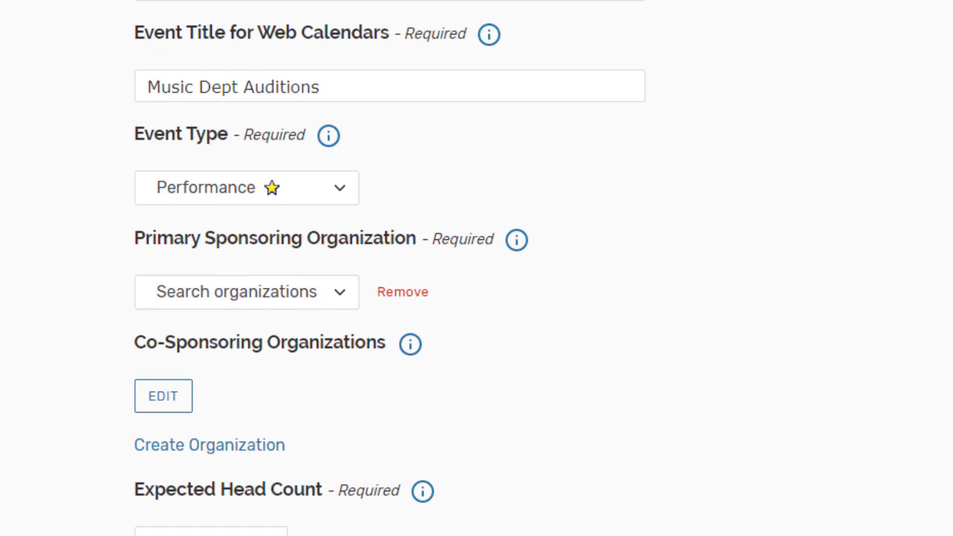
- Find Music Department with the search text "mus", set it as the primary sponsoring organization and star it as a favorite
click(246, 291)
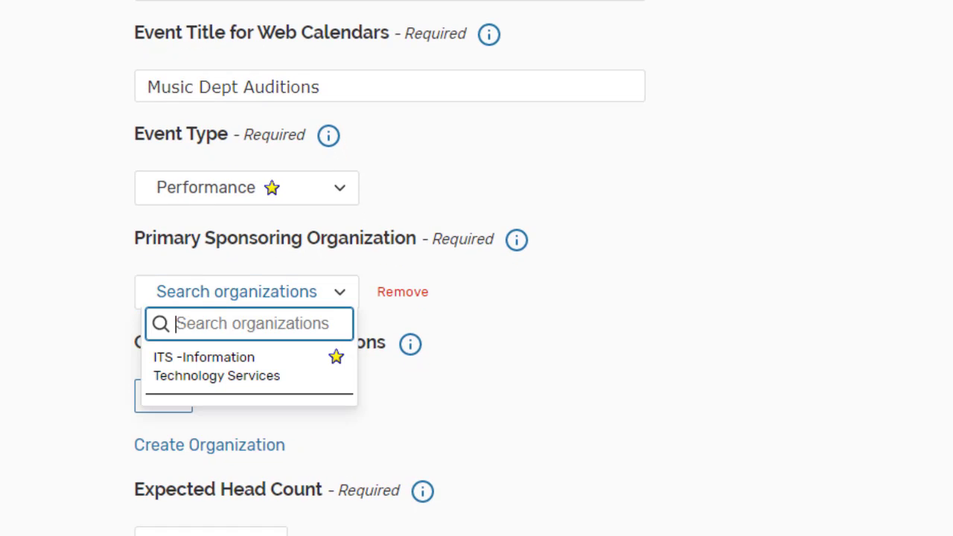
text(mu)
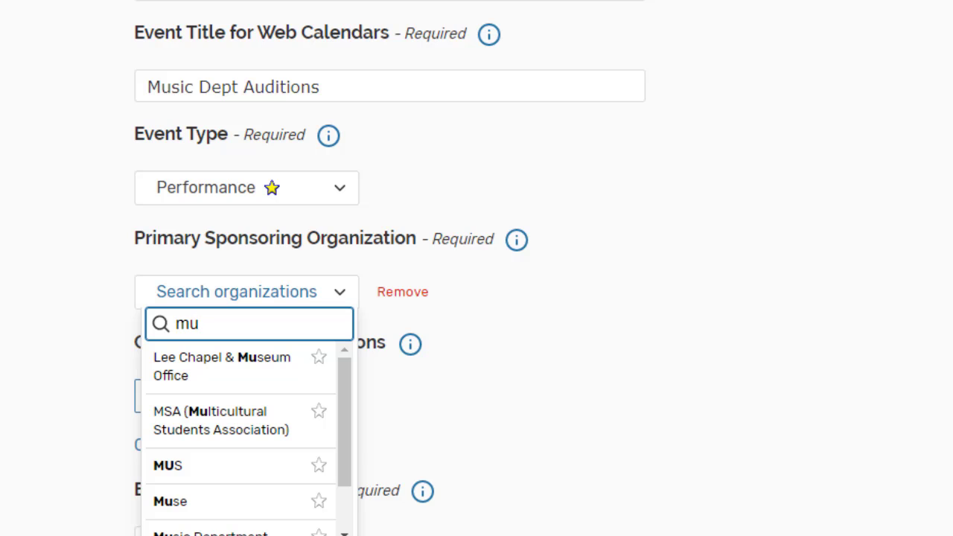
text(s)
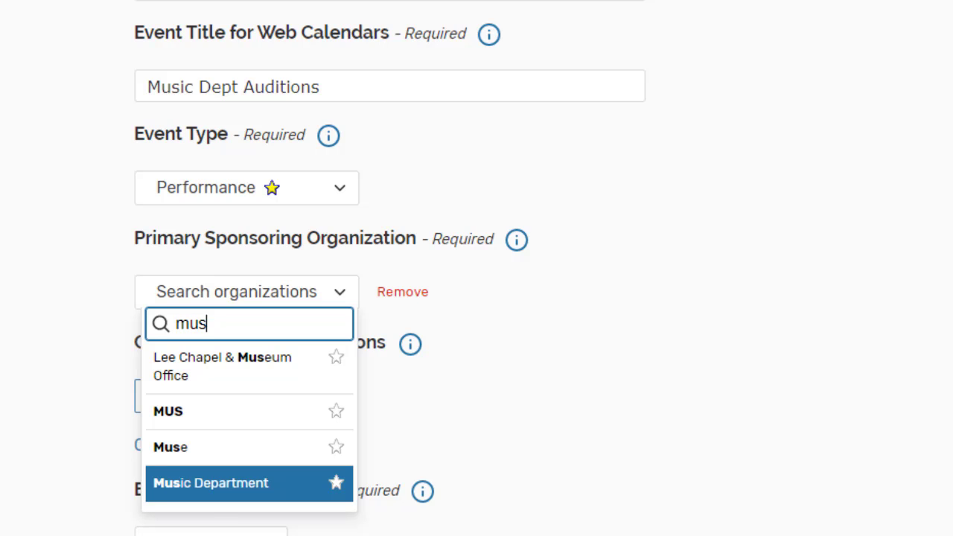
key(Return)
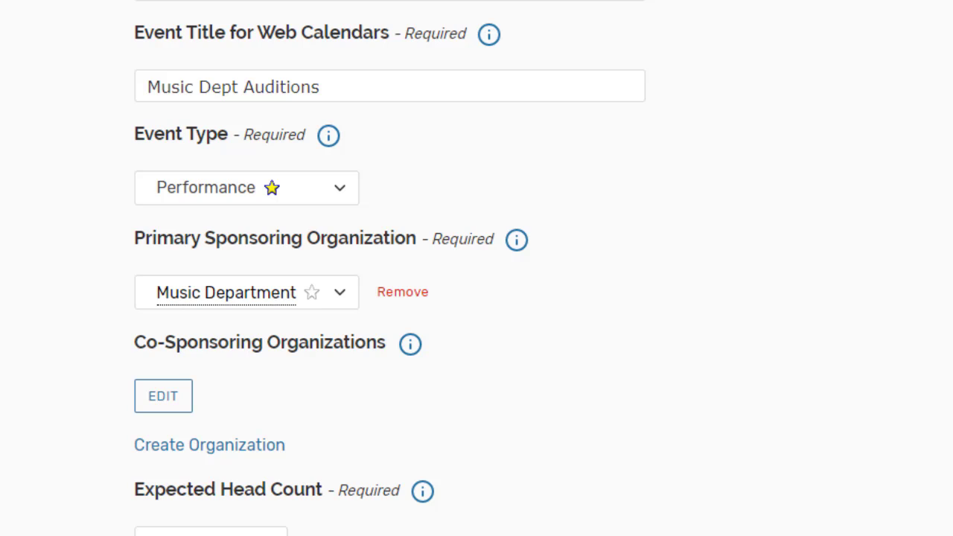
click(311, 292)
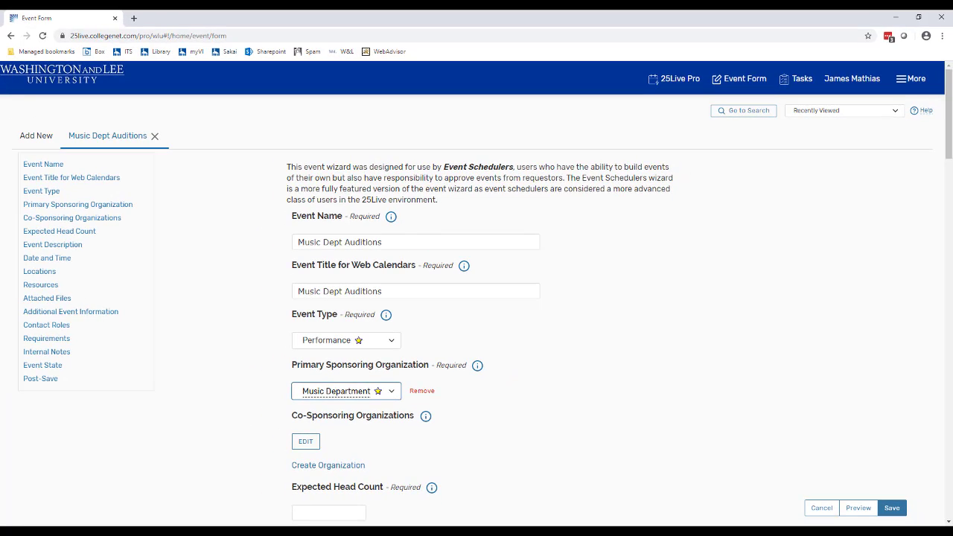
- Set the expected head count to 5 and place the cursor in the empty event description
scroll(477, 298, down, 5)
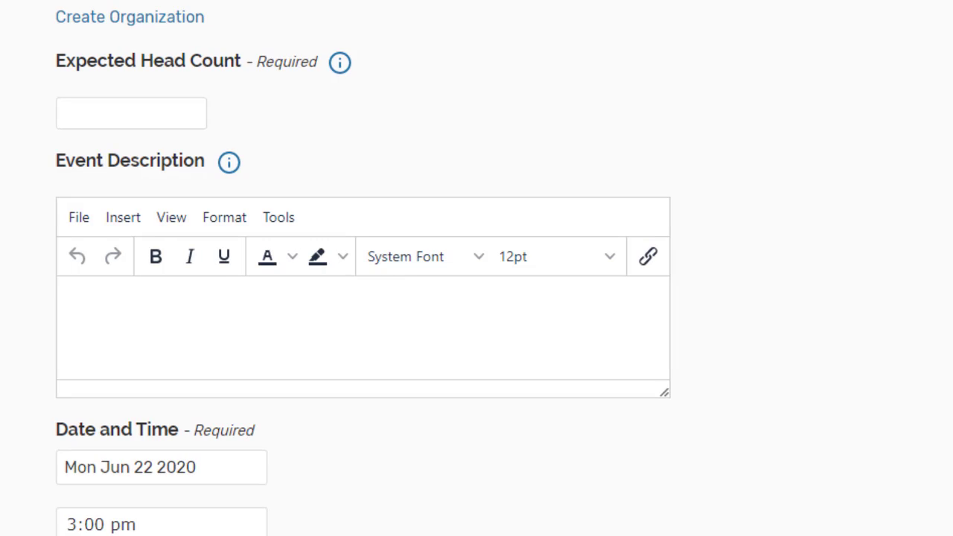
click(131, 113)
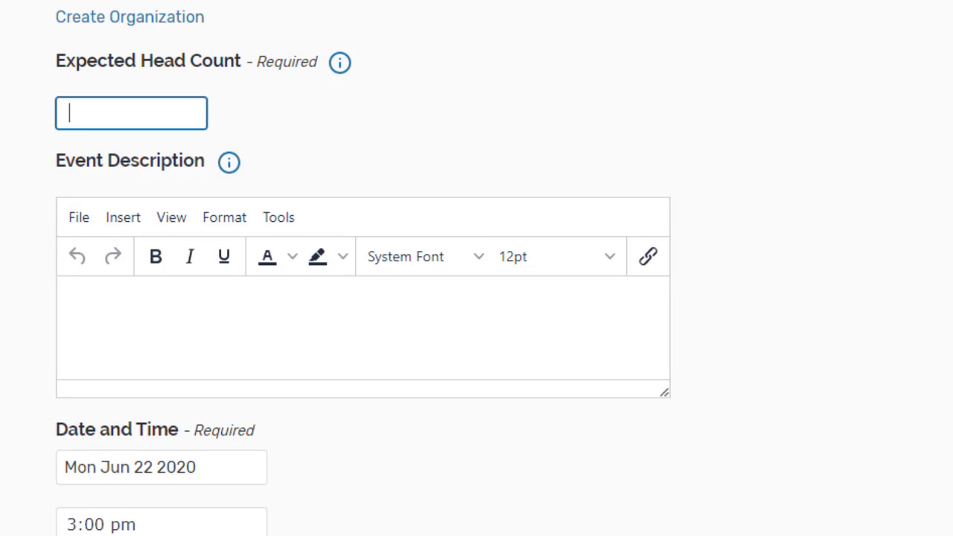
text(5)
click(73, 303)
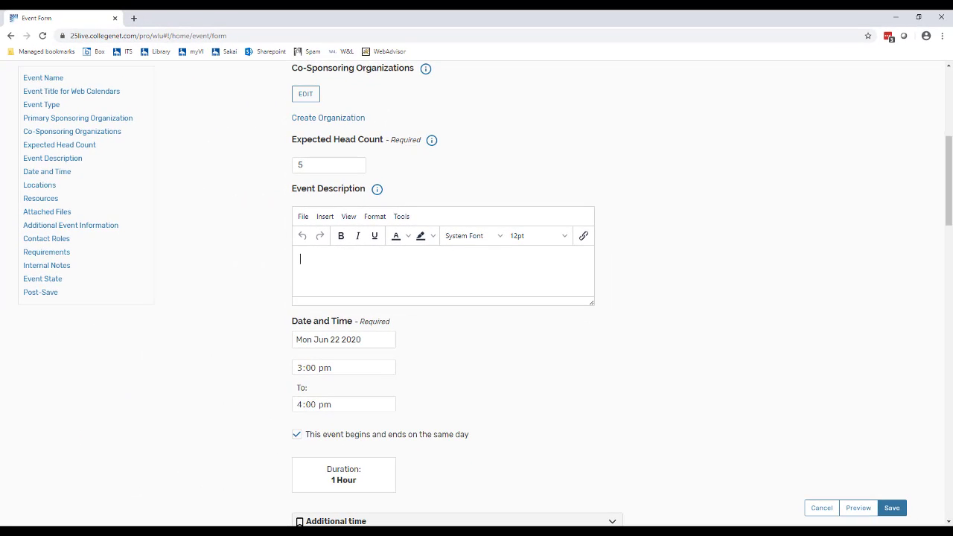
- Schedule the event for Tue Jun 30 2020 from 1:00 pm to 2:00 pm
scroll(458, 298, down, 1)
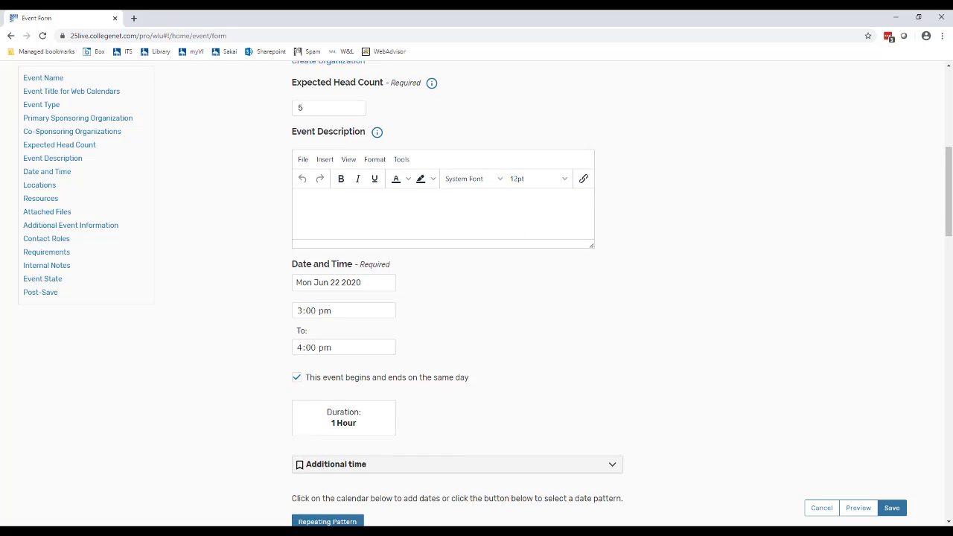
scroll(458, 298, down, 3)
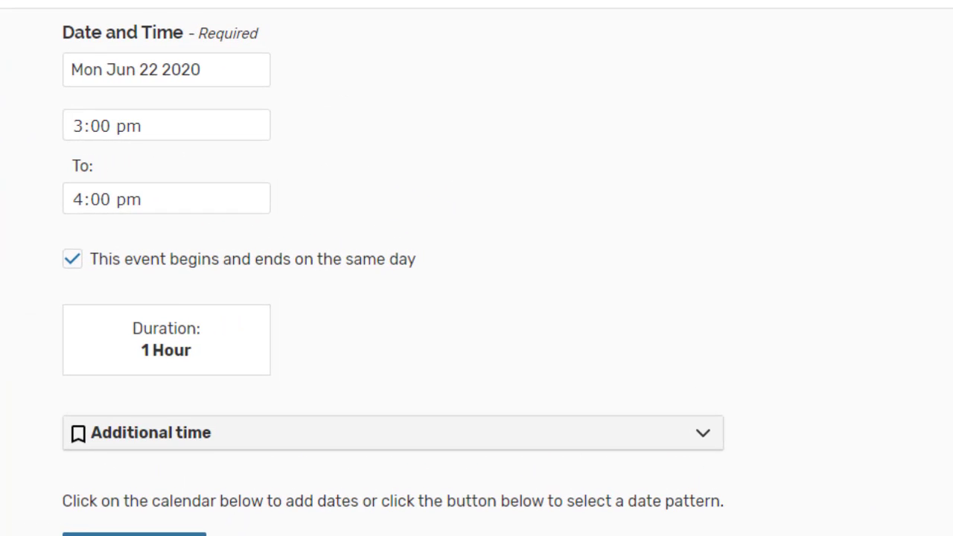
click(202, 69)
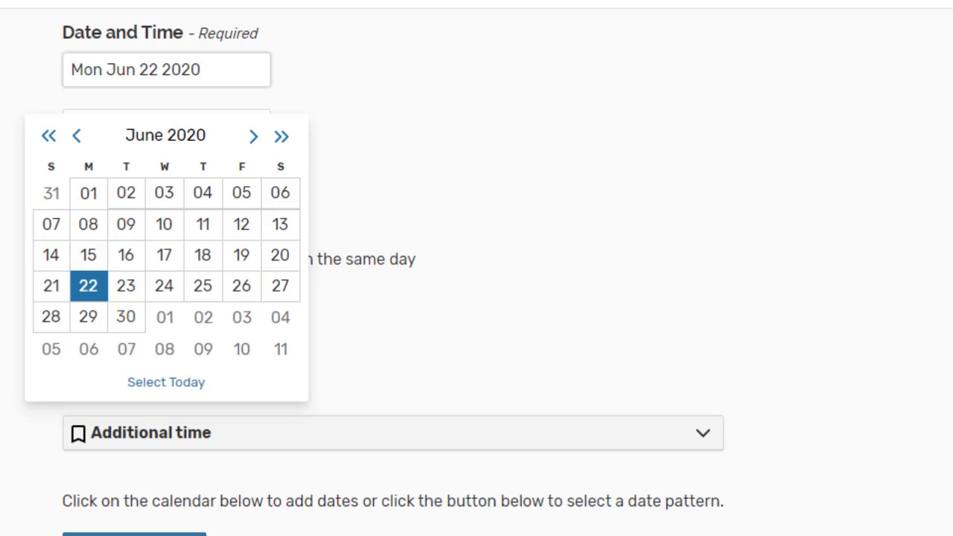
click(125, 317)
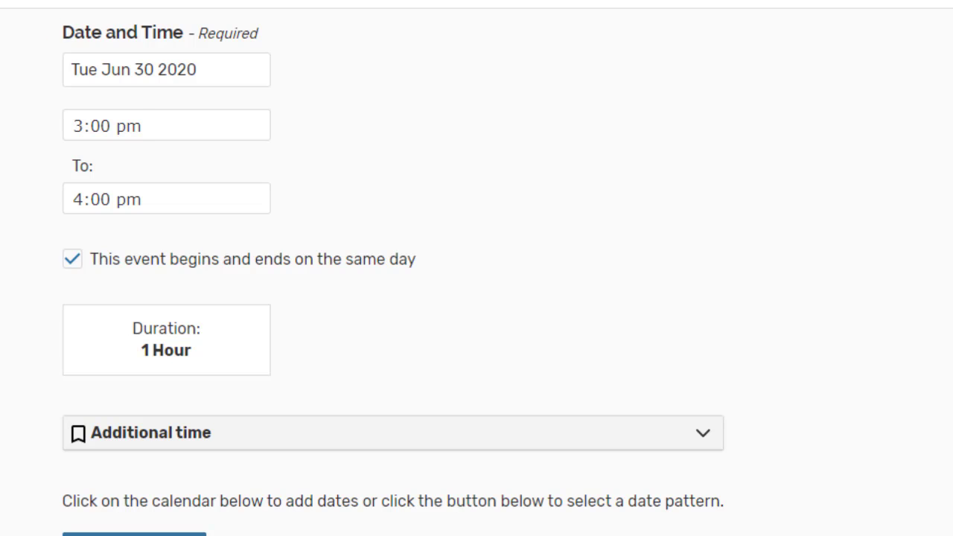
click(142, 126)
scroll(160, 238, up, 1)
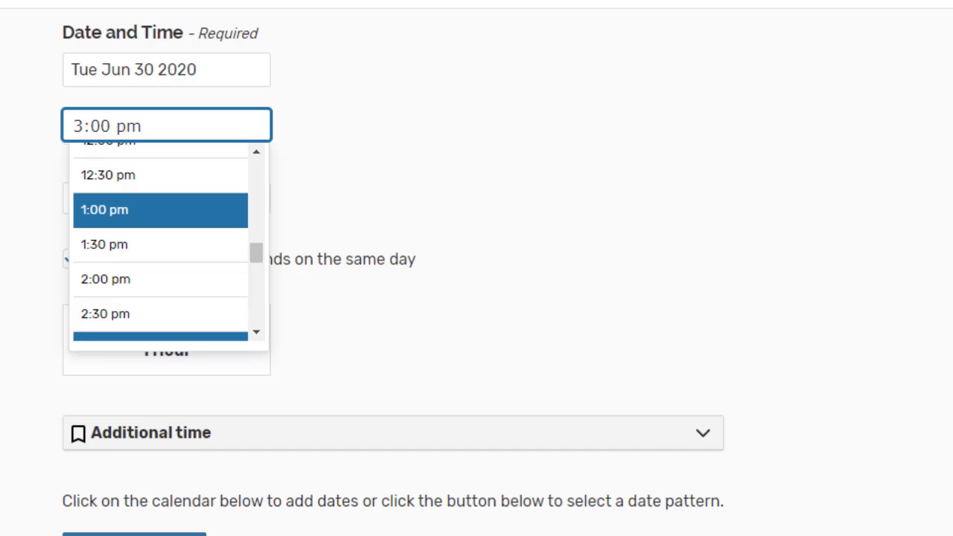
click(105, 210)
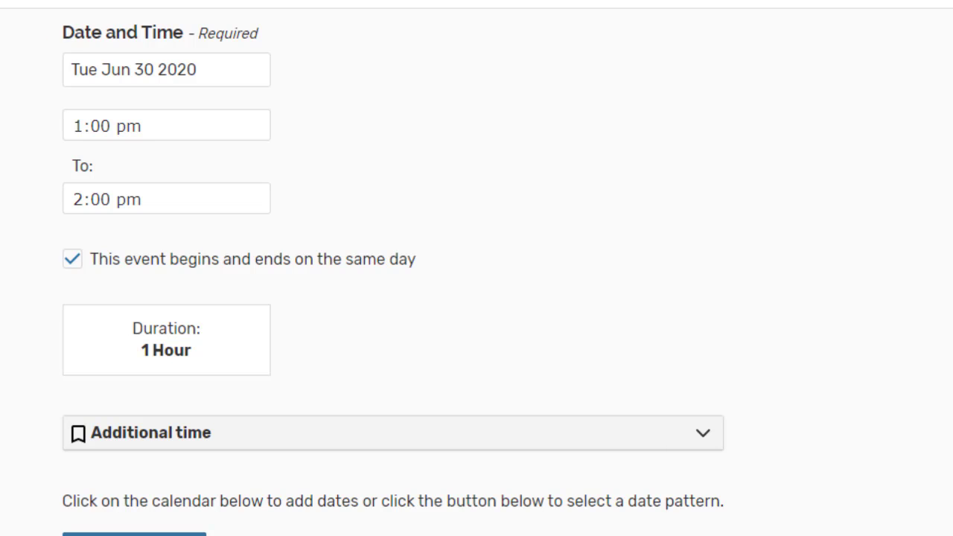
click(141, 199)
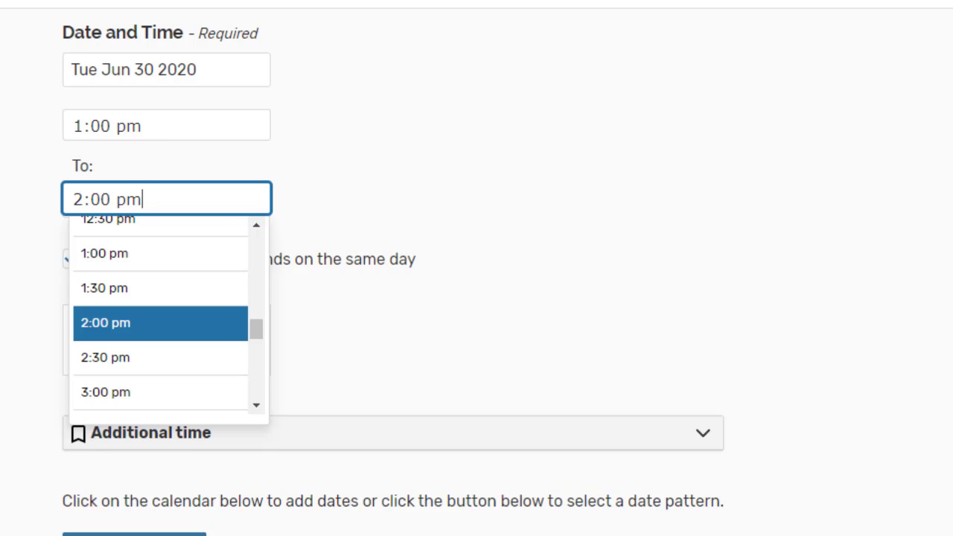
key(Return)
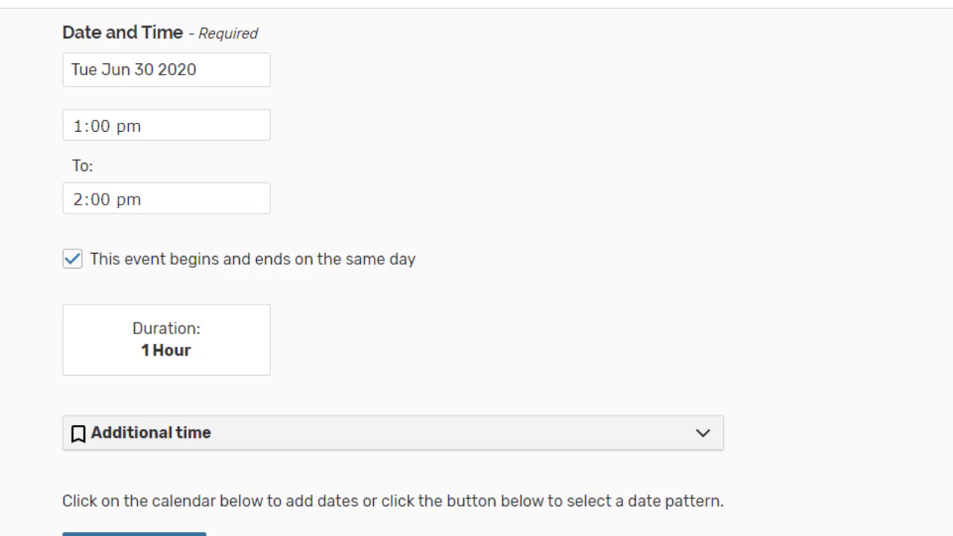
- Turn off the option that the event begins and ends on the same day, and turn it back on
key(space)
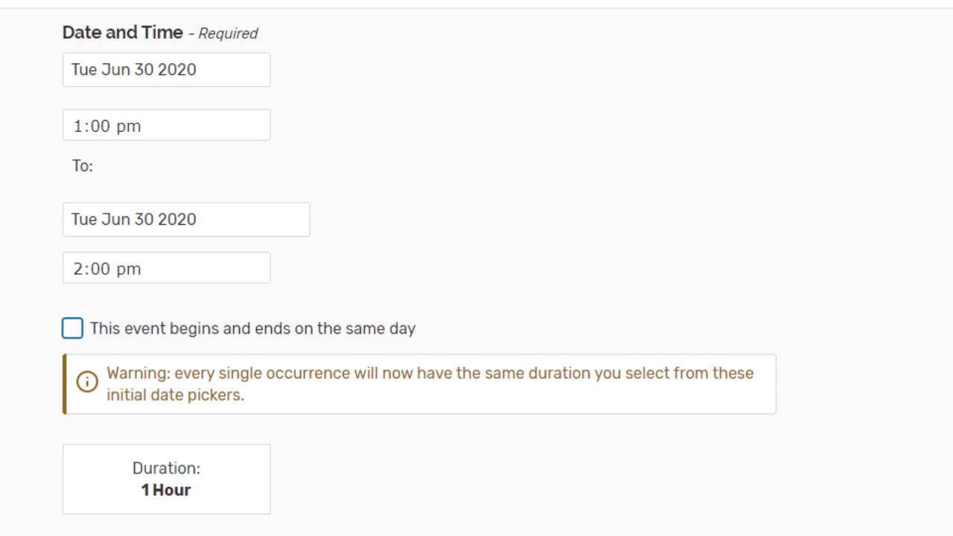
key(space)
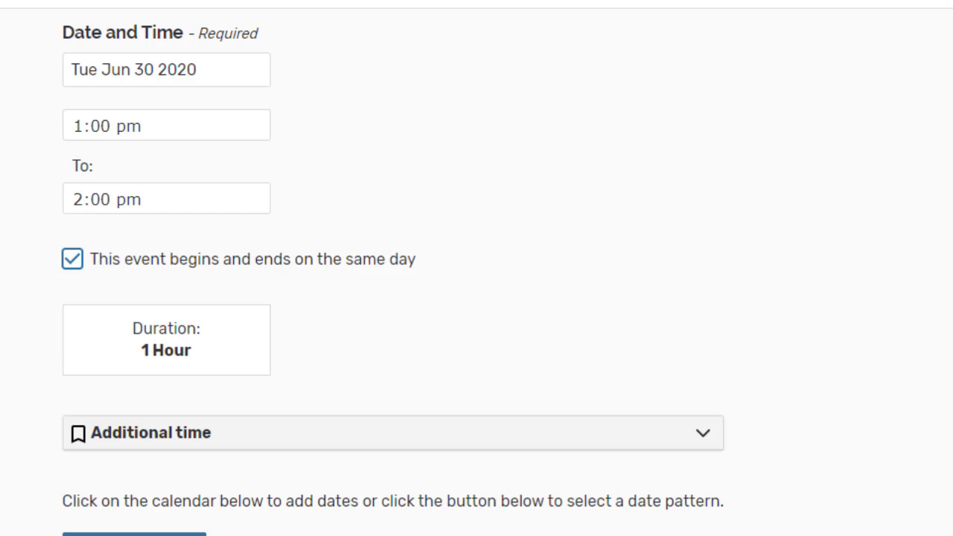
- Expand the additional time settings and set both the setup time and the takedown time to 1 hour
scroll(476, 298, down, 4)
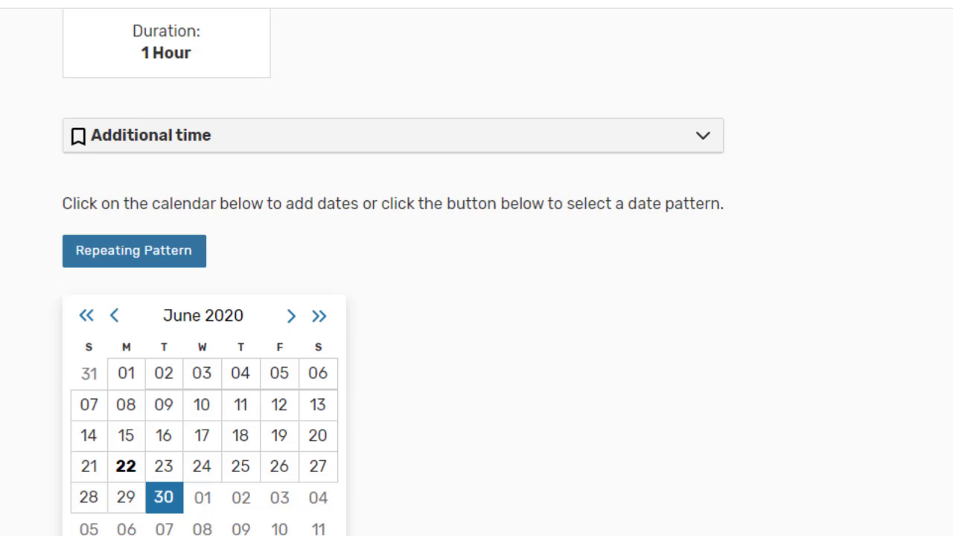
key(Return)
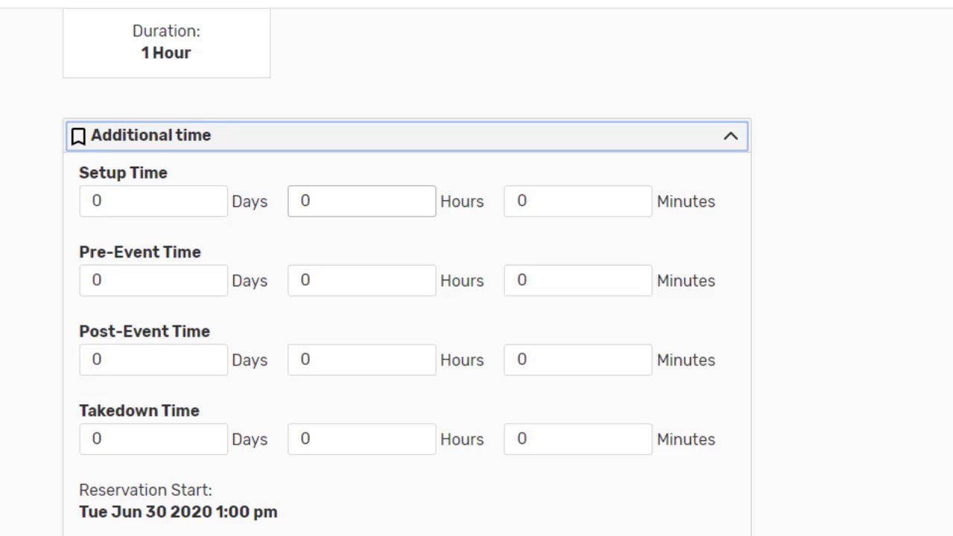
click(361, 201)
text(1)
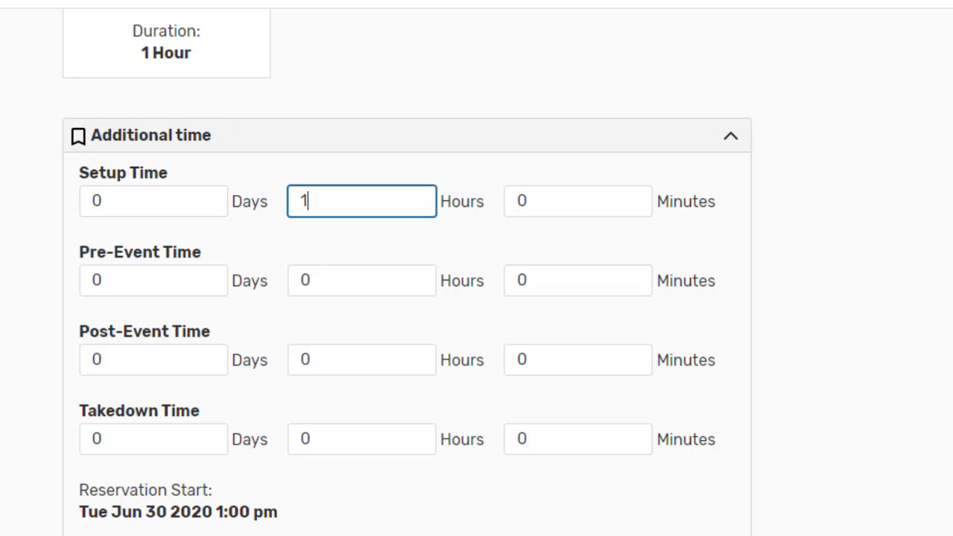
drag(327, 439, 216, 439)
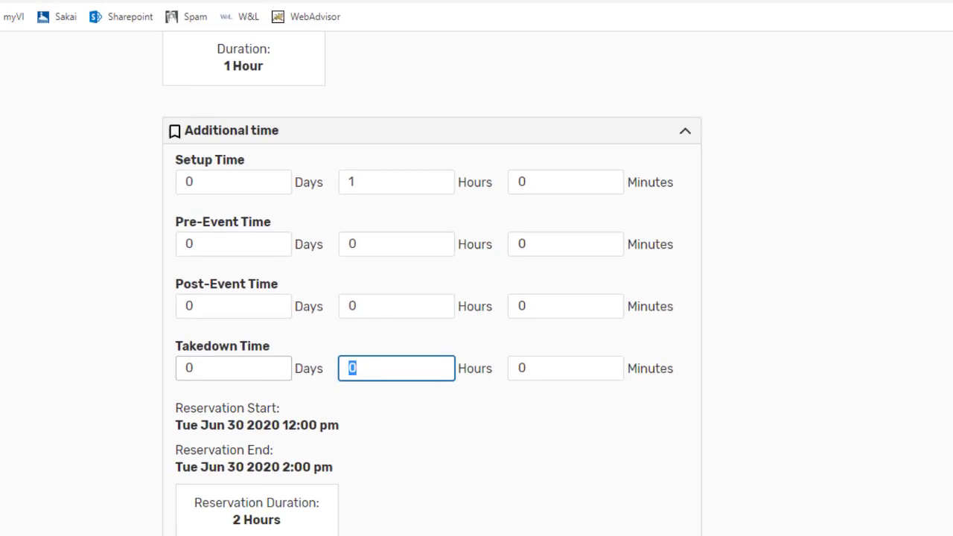
text(1)
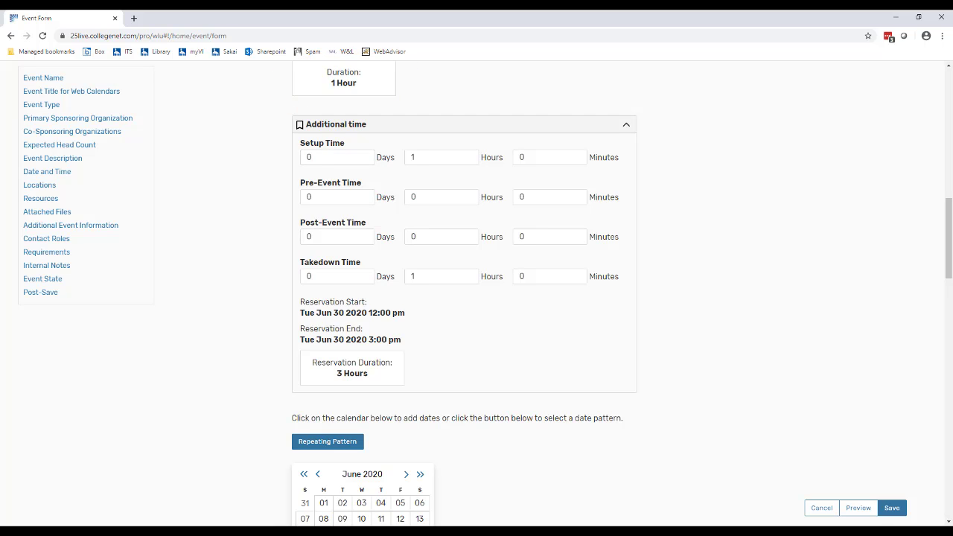
scroll(477, 297, down, 5)
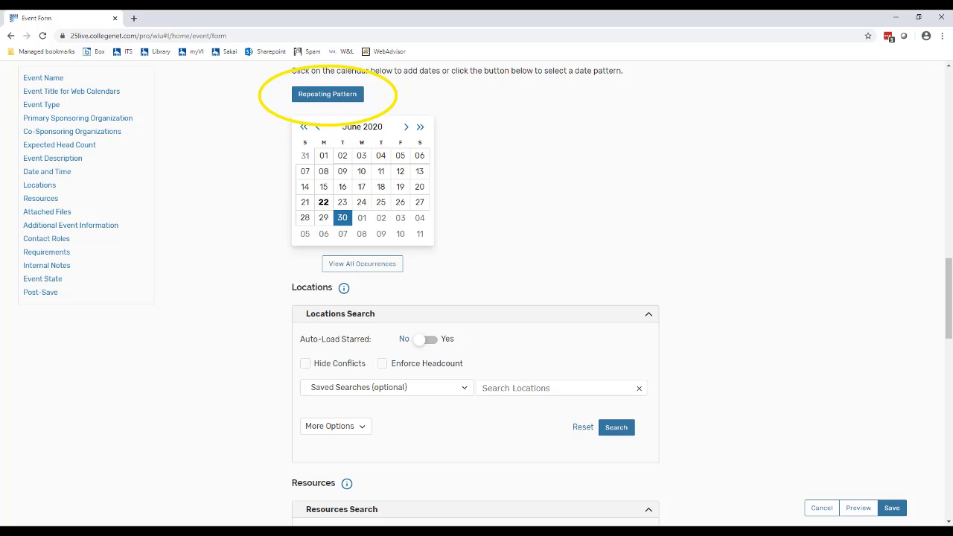
click(327, 94)
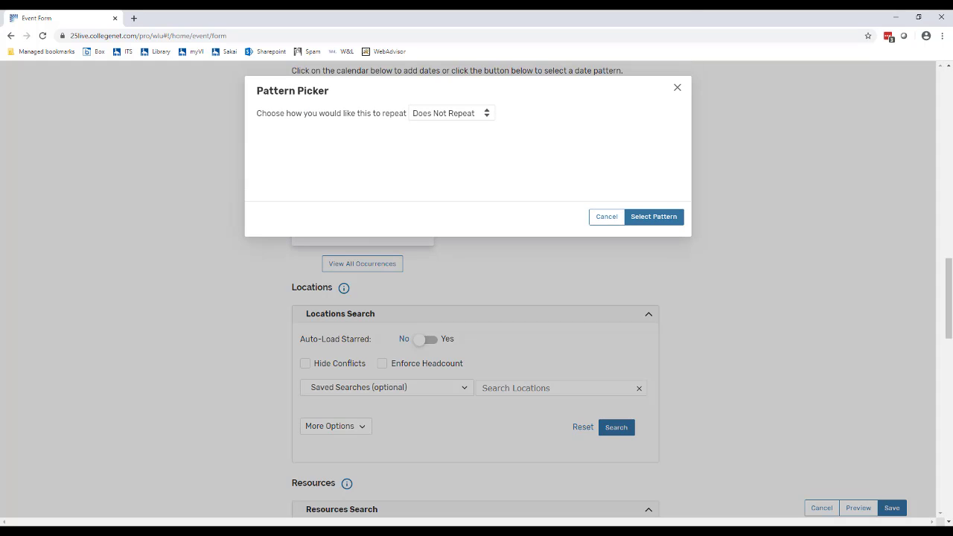
click(451, 113)
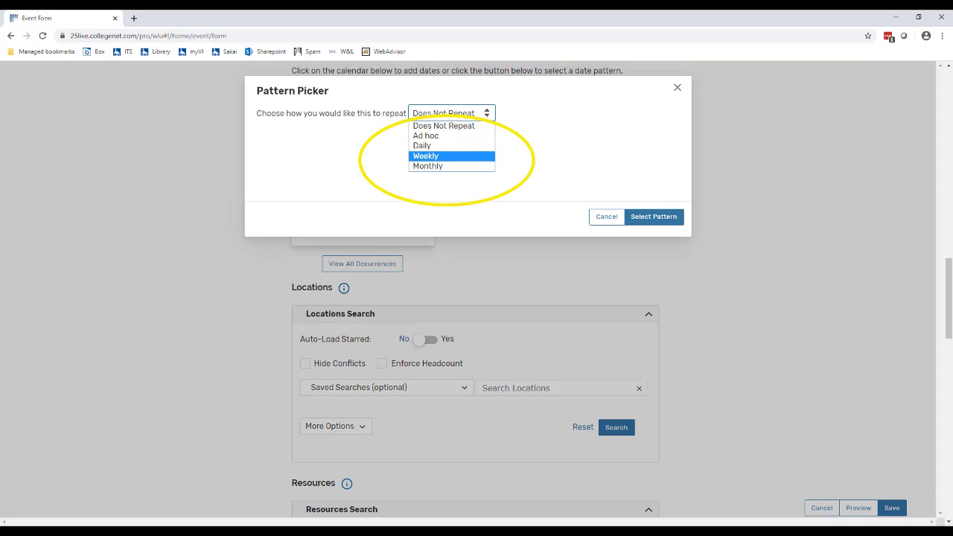
click(452, 155)
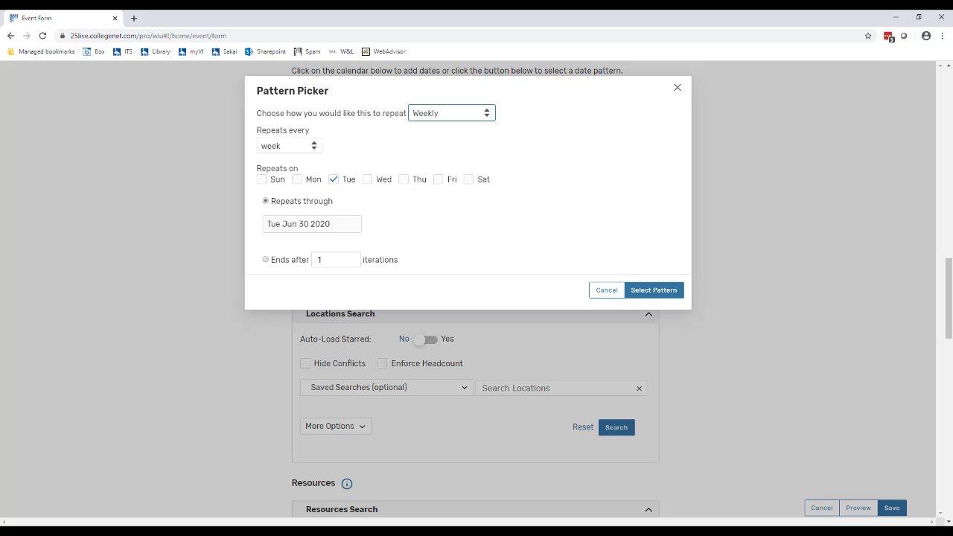
click(607, 290)
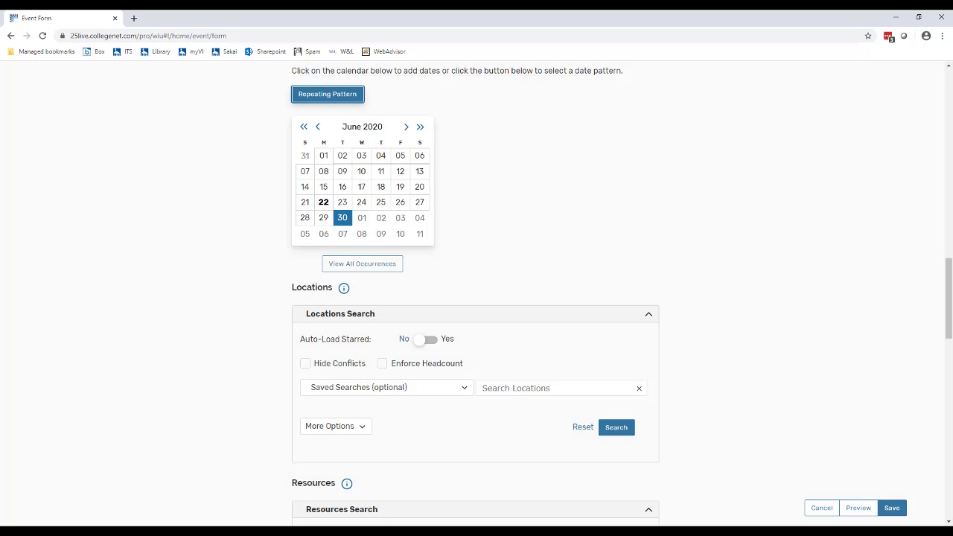
- Search the locations for "wilson" and reserve Wilson 2010, the Wilson Hall seminar room, for the event
scroll(476, 298, down, 3)
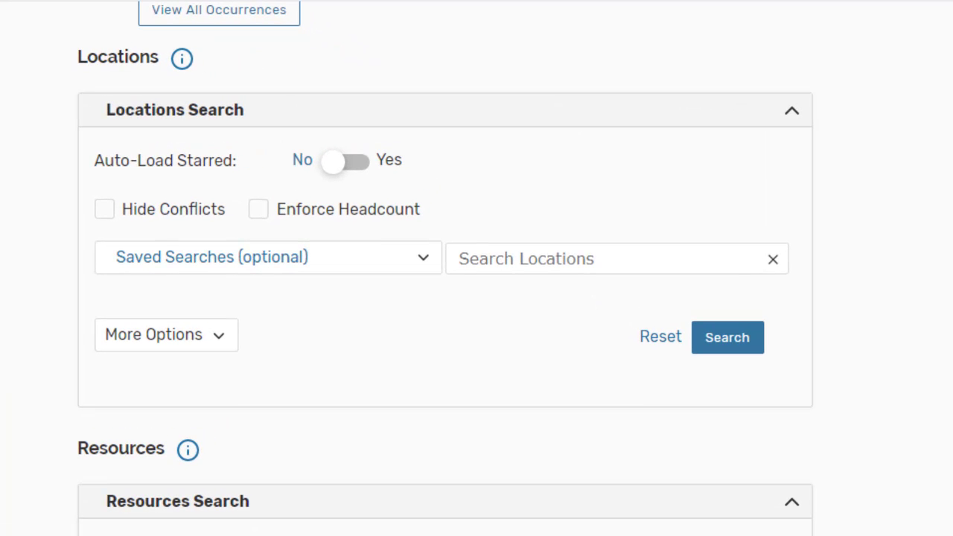
click(521, 258)
text(wi)
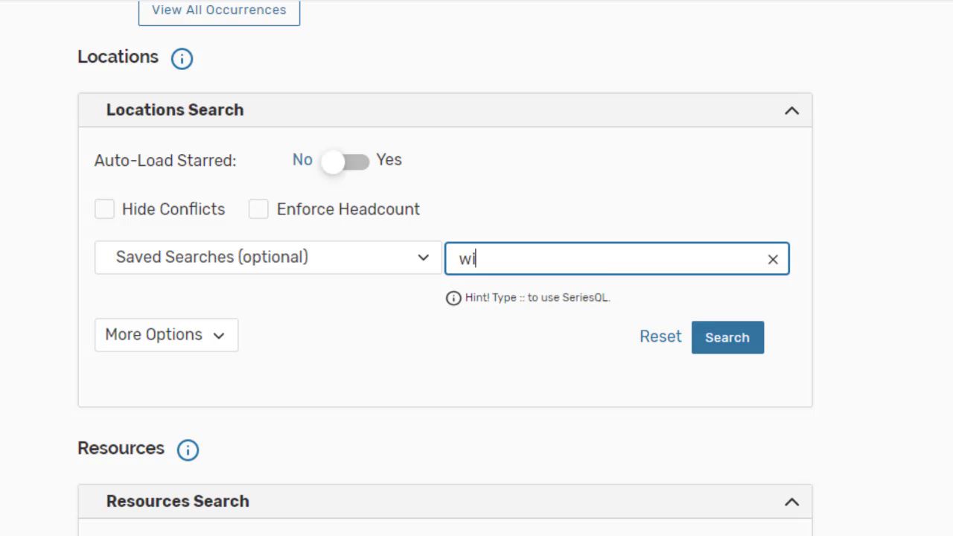
text(lson)
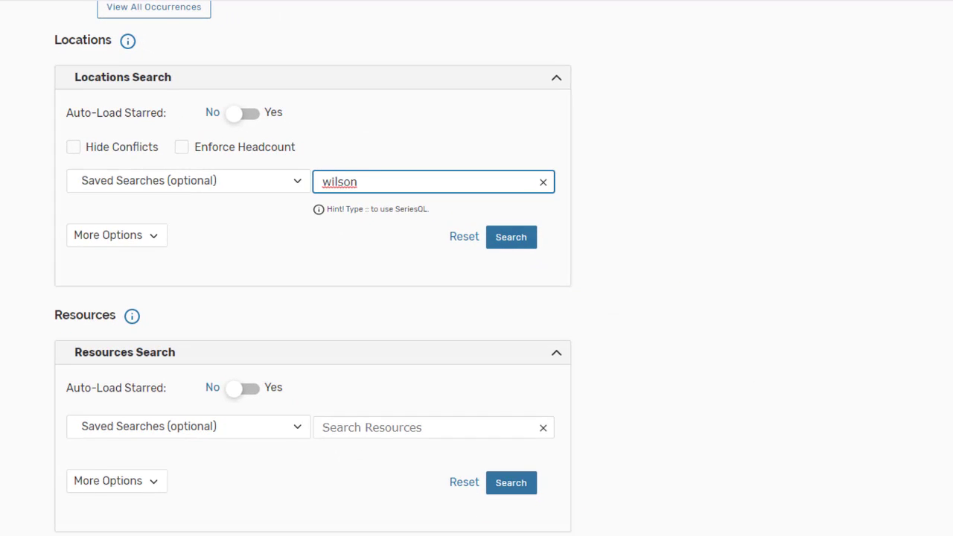
key(Return)
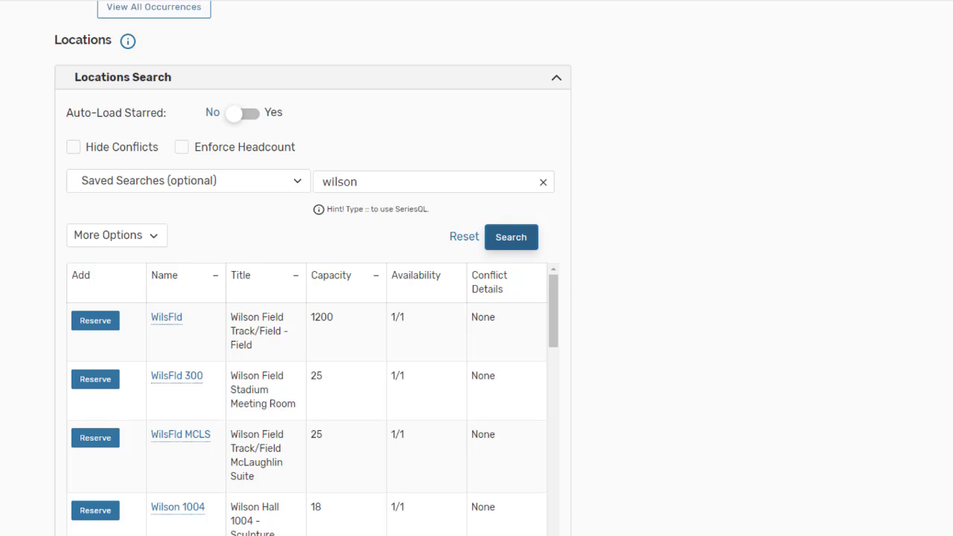
key(Tab)
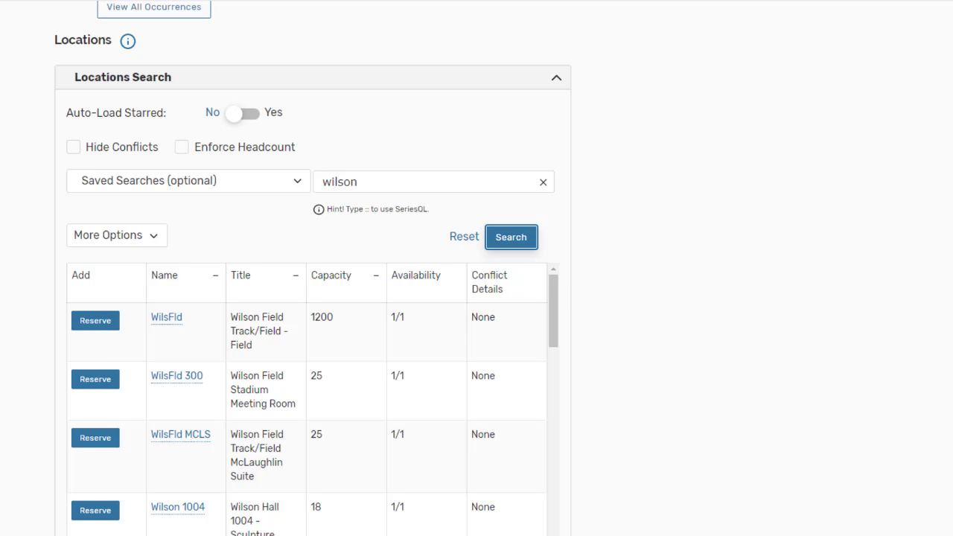
scroll(309, 402, down, 5)
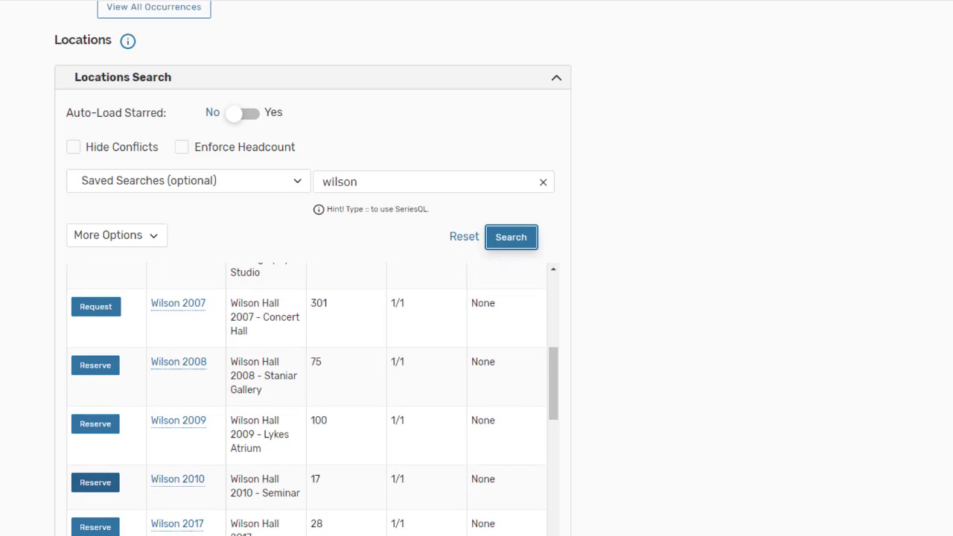
click(95, 482)
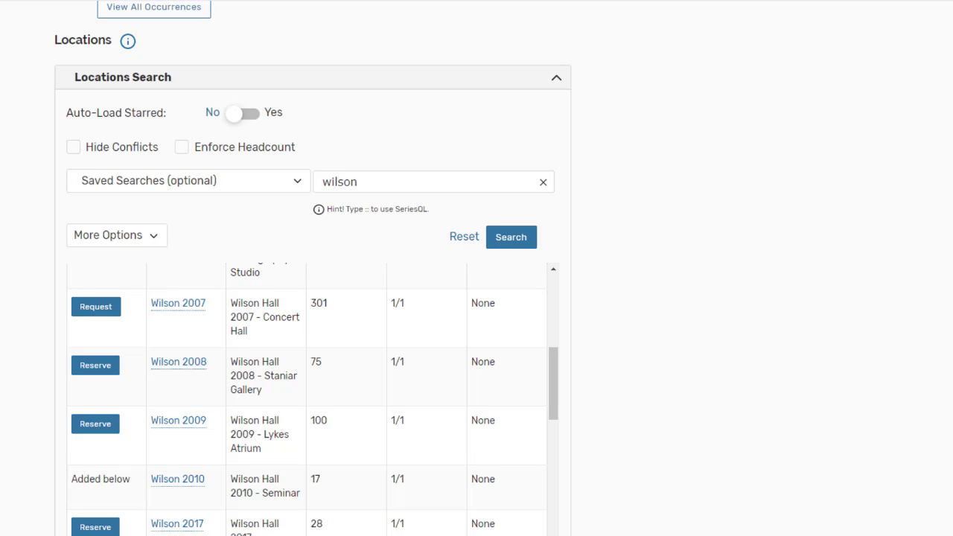
- Examine the custom attributes available under Additional Event Information without selecting any of them
scroll(476, 298, down, 5)
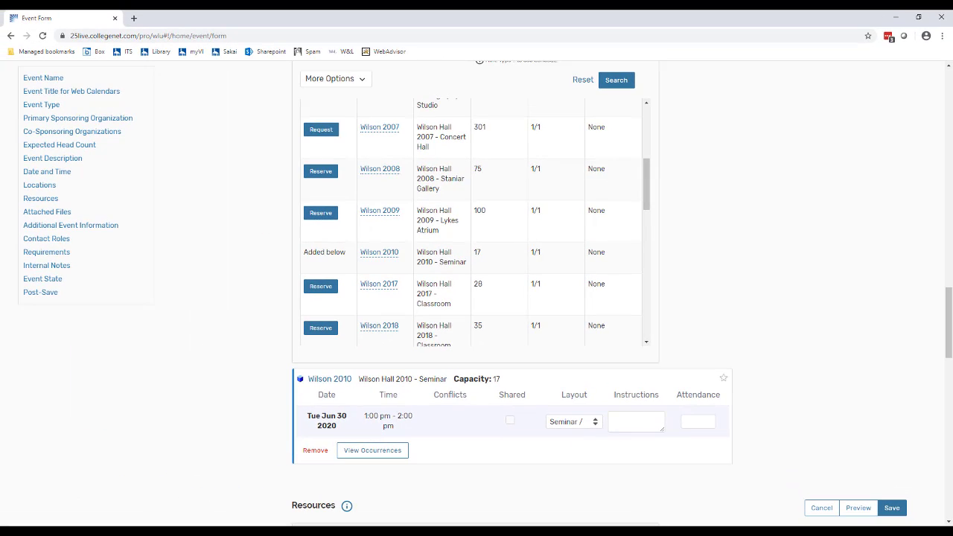
scroll(477, 223, down, 5)
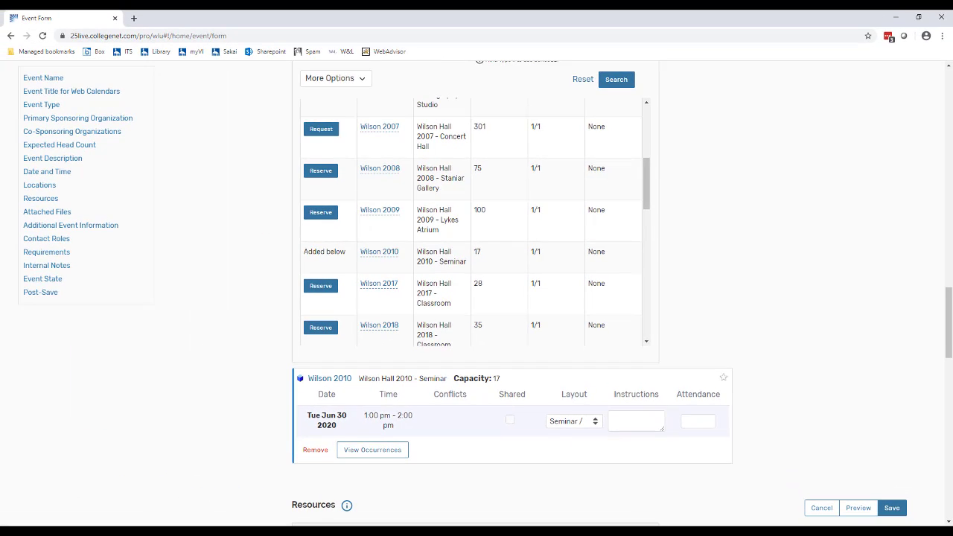
scroll(476, 291, down, 3)
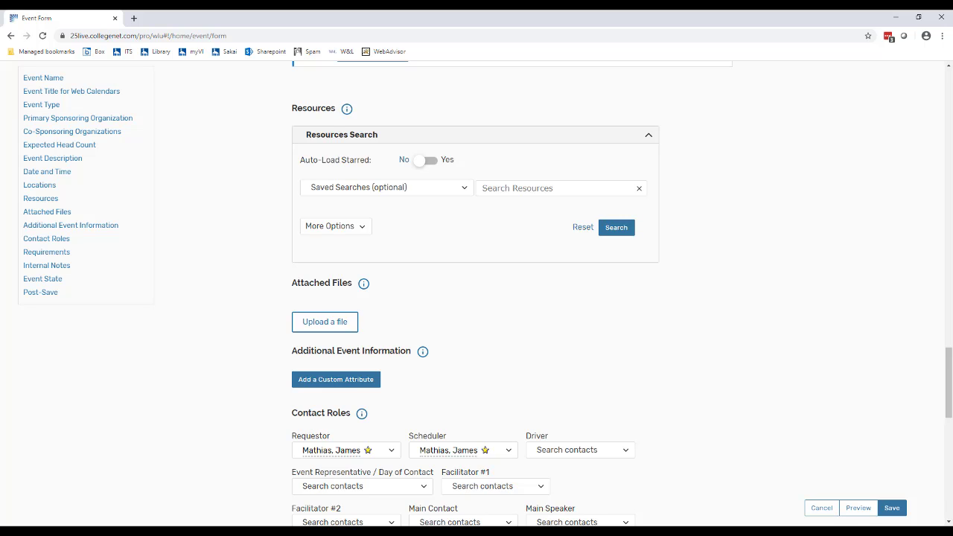
scroll(477, 298, down, 2)
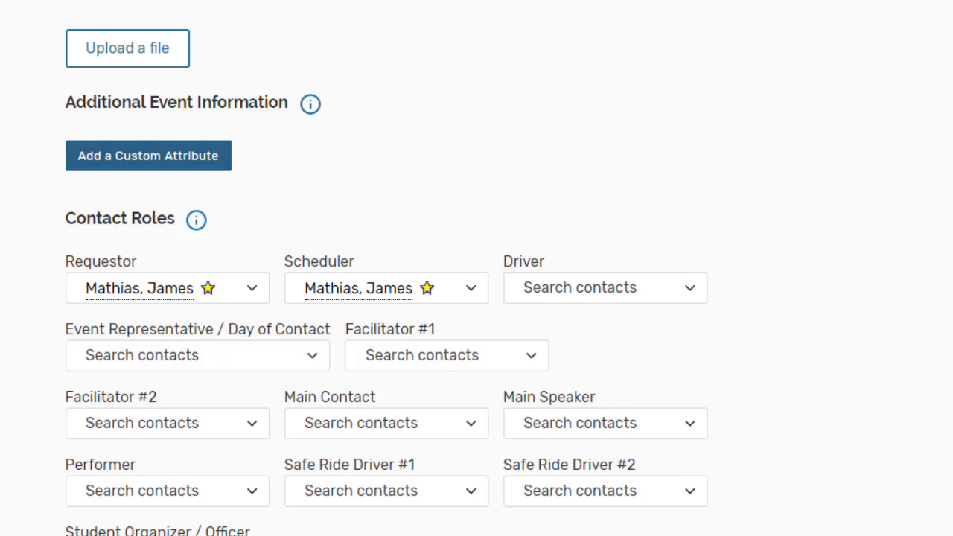
click(148, 156)
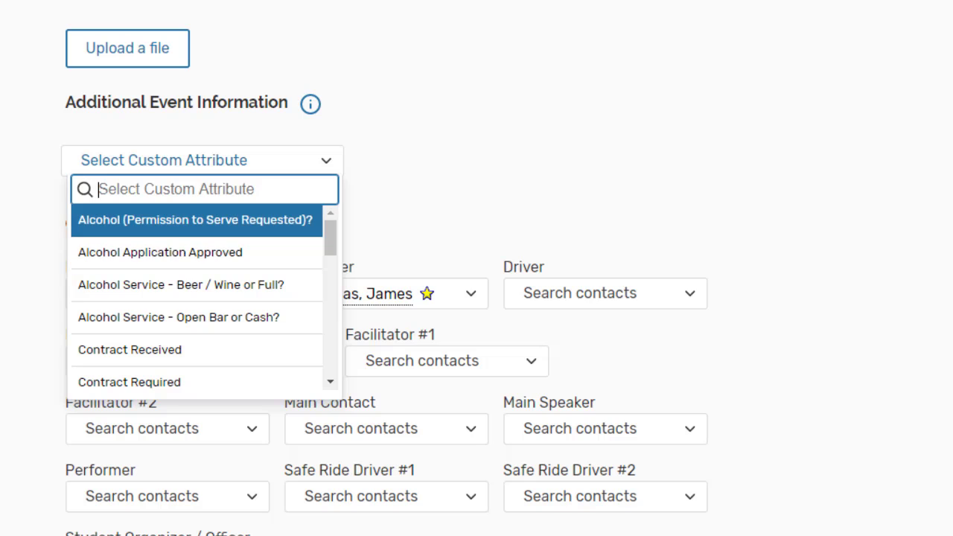
key(Down)
key(Down)
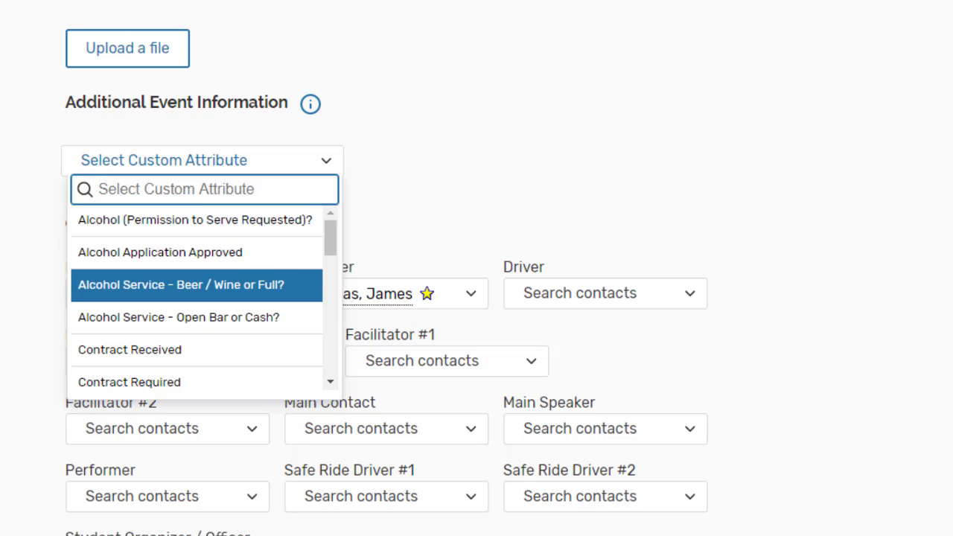
key(Down)
key(Down)
key(Down)
key(Up)
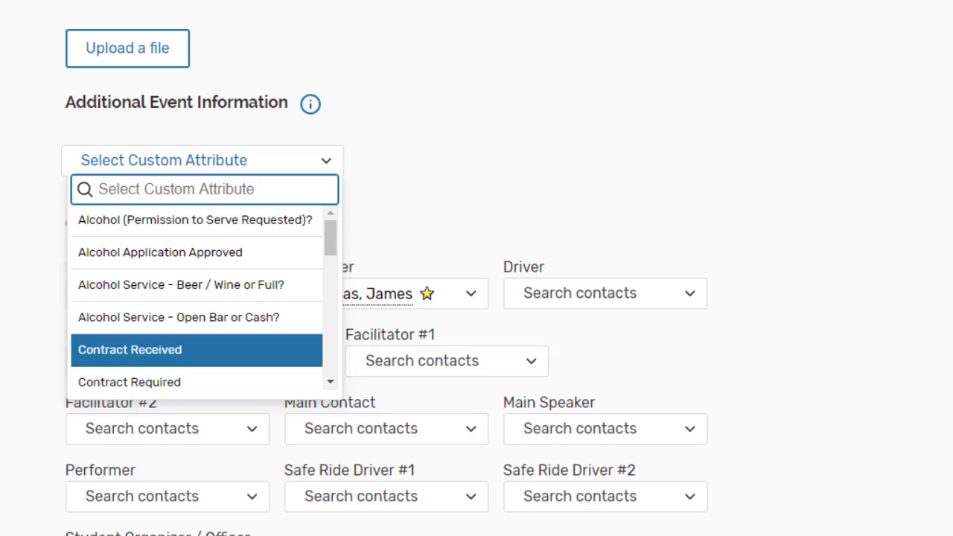
key(Up)
key(Up)
key(Up)
key(Escape)
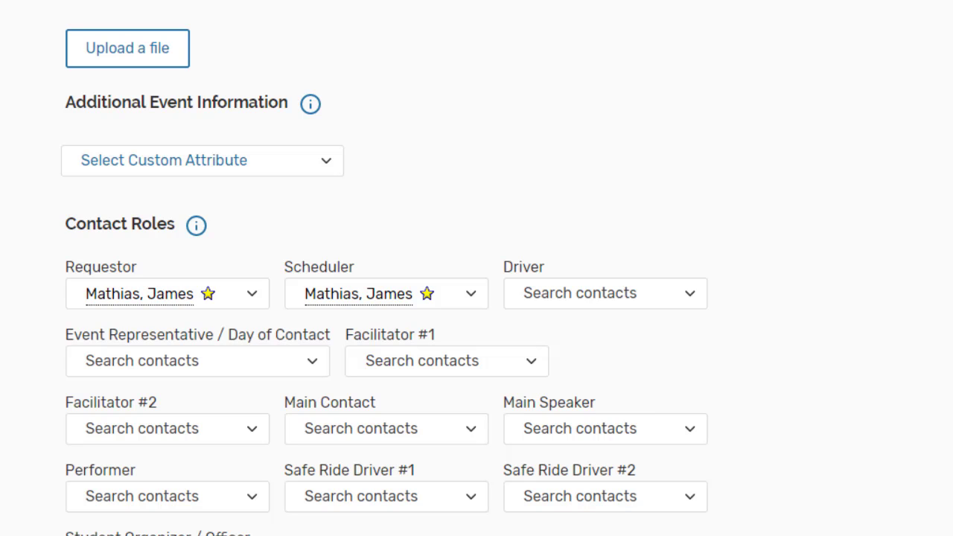
key(Return)
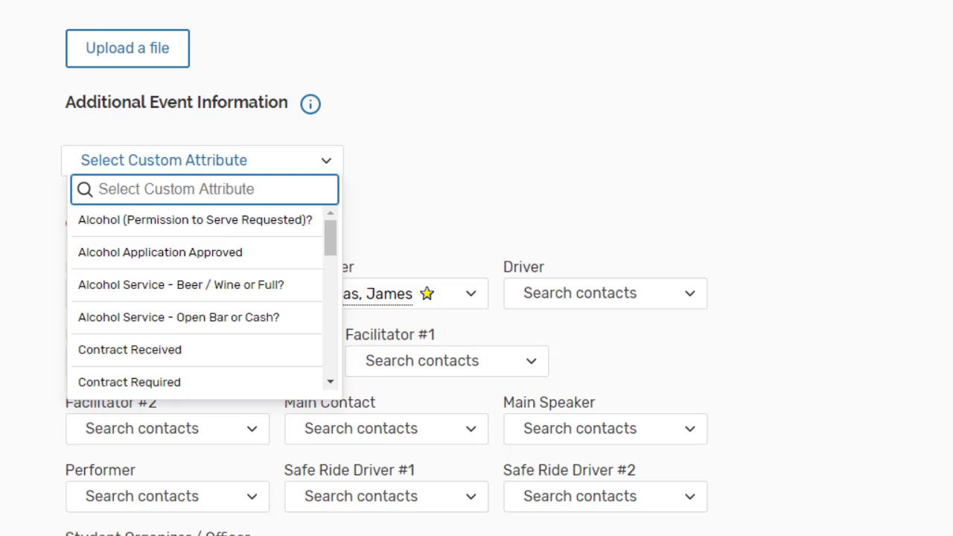
key(Down)
key(Up)
key(Escape)
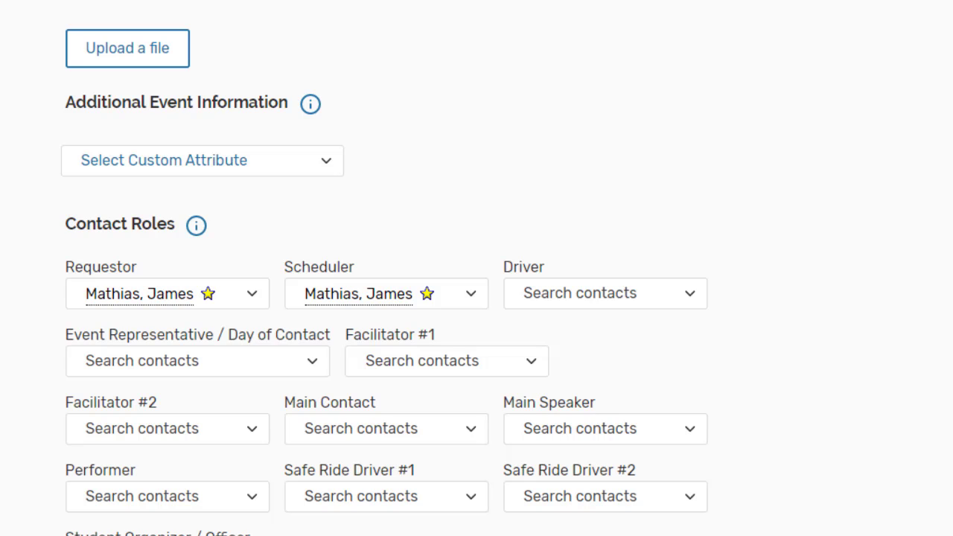
- Search the contacts by last name, assign the matching person as the event's Requestor and star that contact
scroll(387, 313, down, 4)
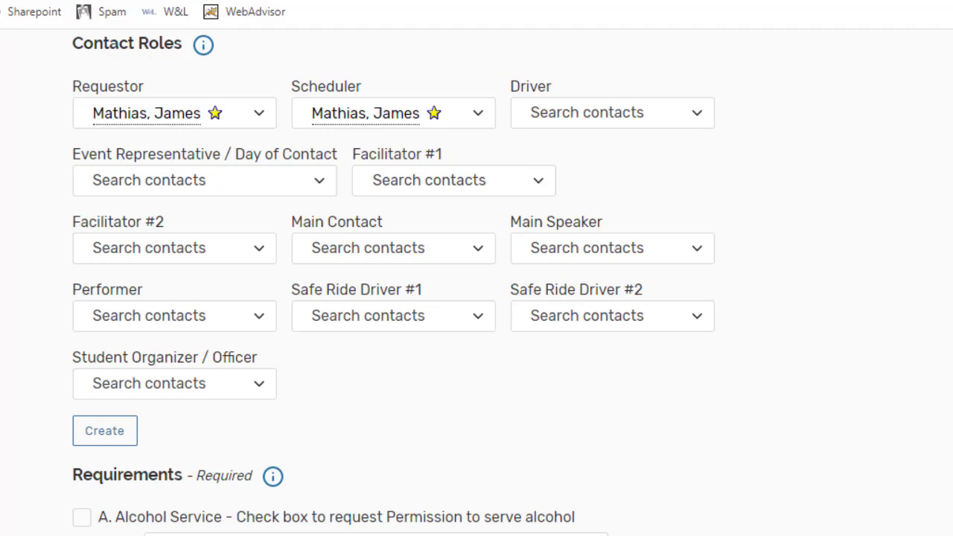
text(k)
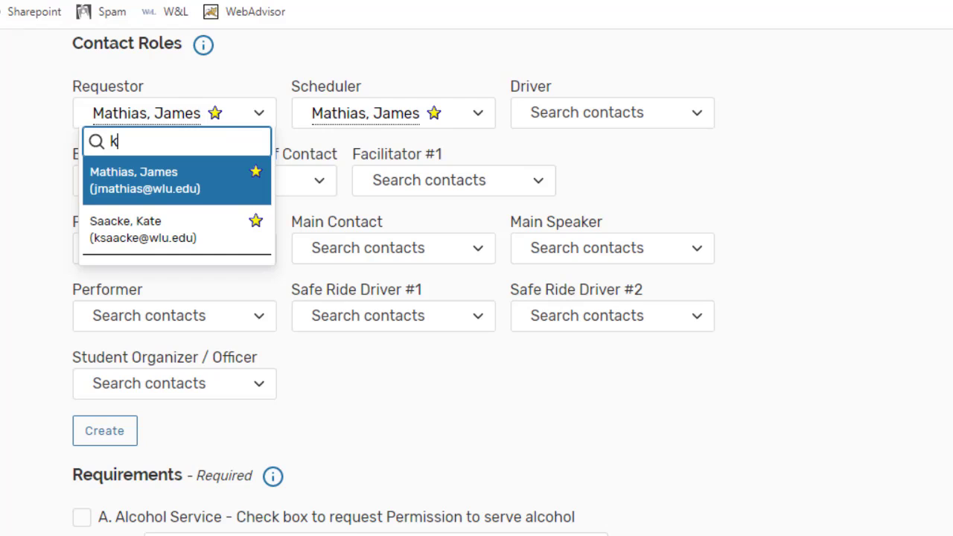
text(ipnes)
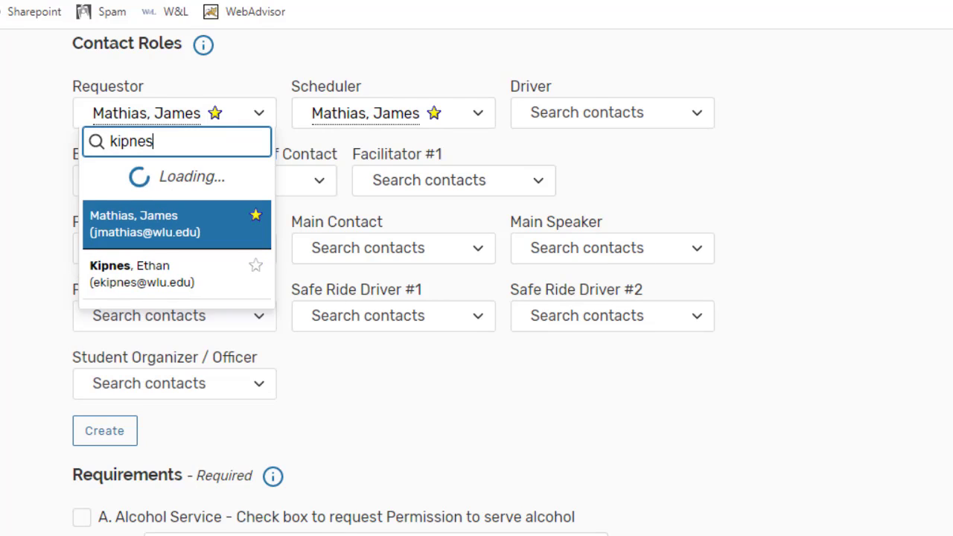
key(Down)
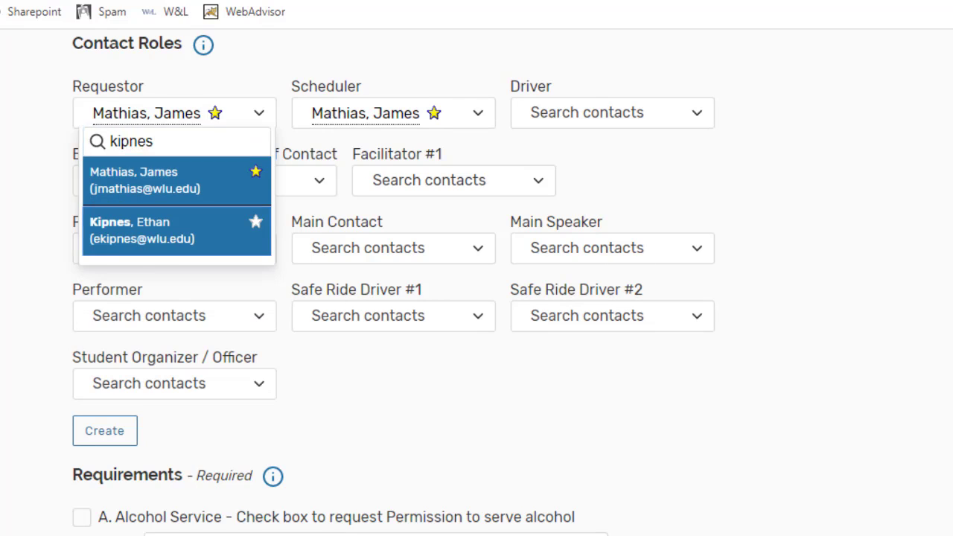
key(Return)
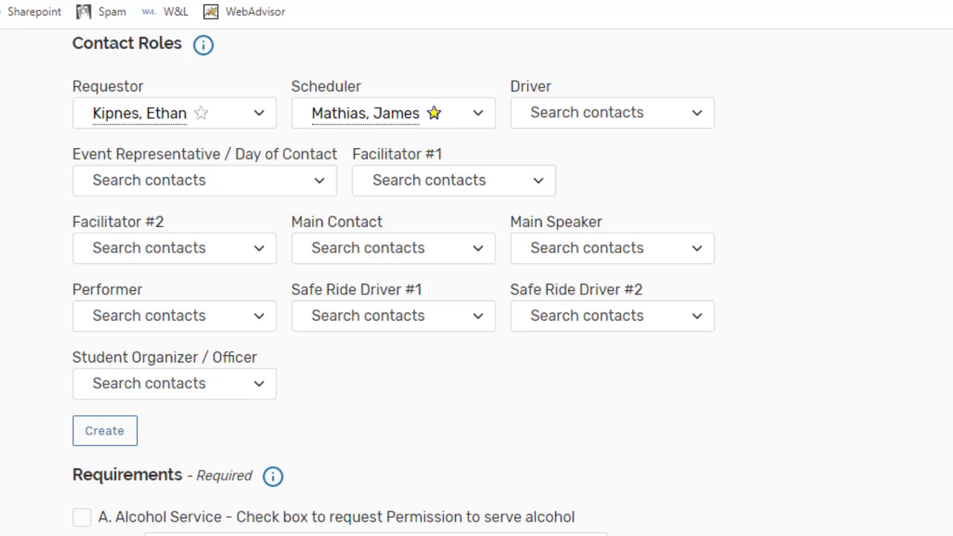
click(201, 113)
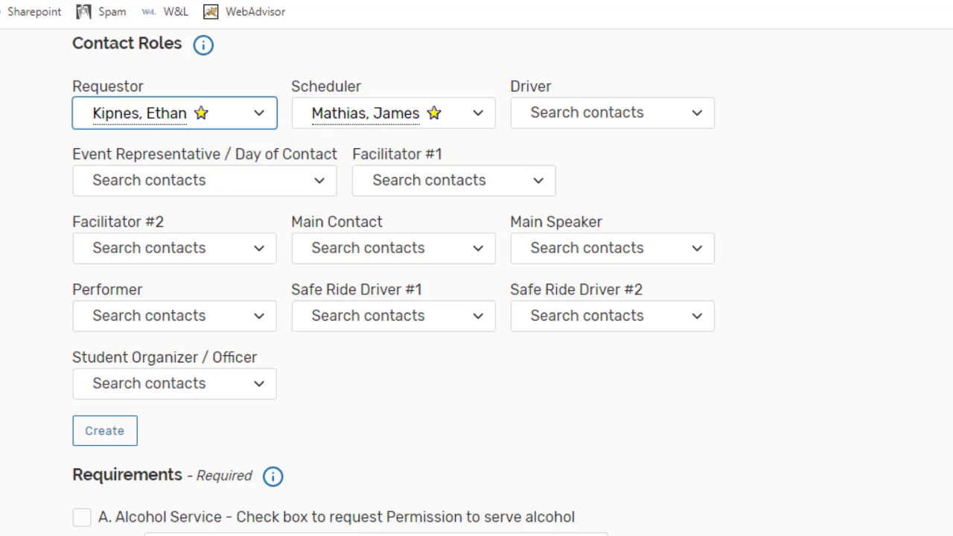
- Acknowledge in the Requirements section that none of the listed requirements are needed, and save the event
scroll(477, 298, down, 5)
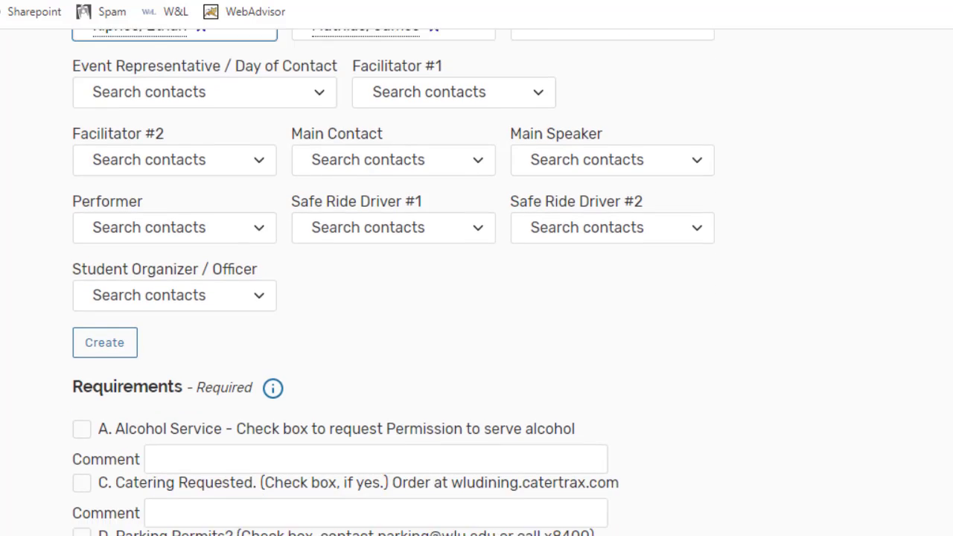
scroll(477, 298, down, 1)
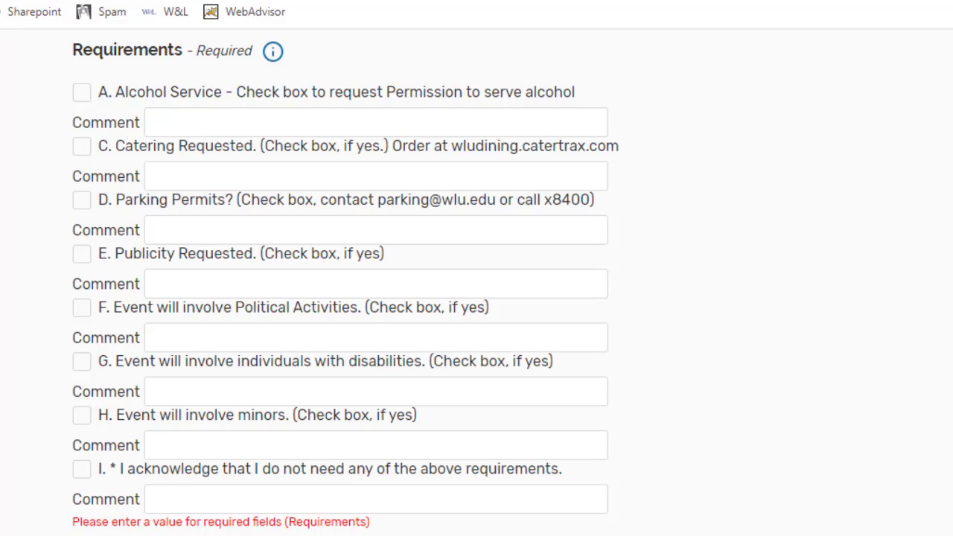
click(82, 468)
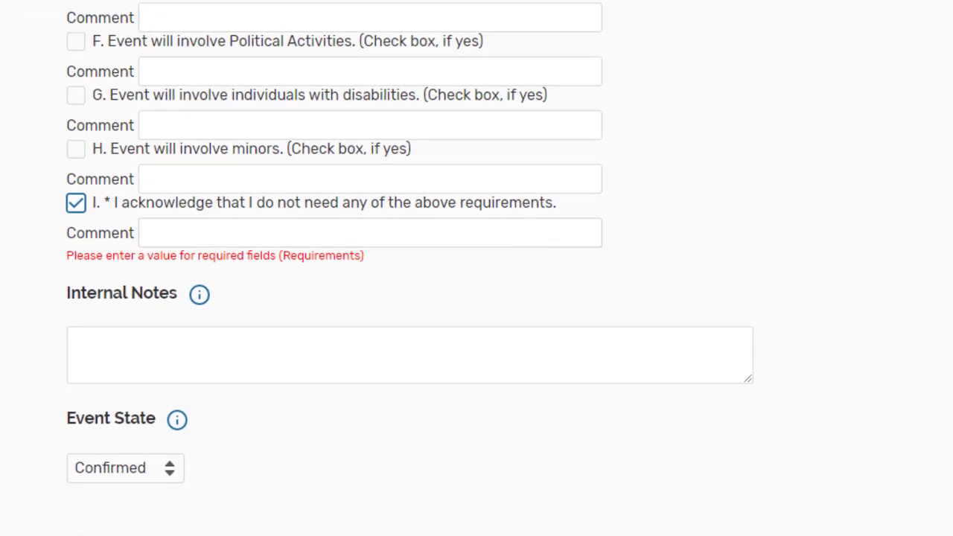
scroll(408, 268, down, 2)
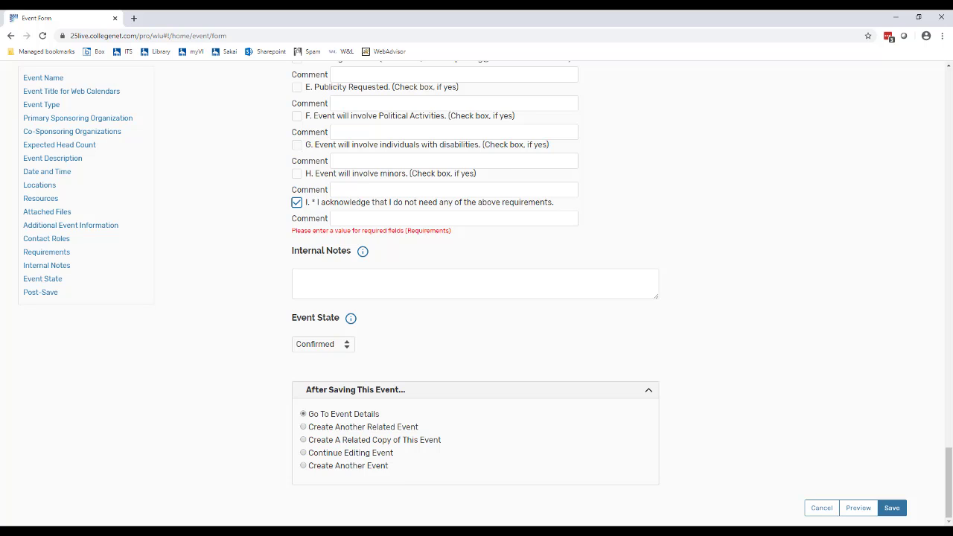
click(891, 508)
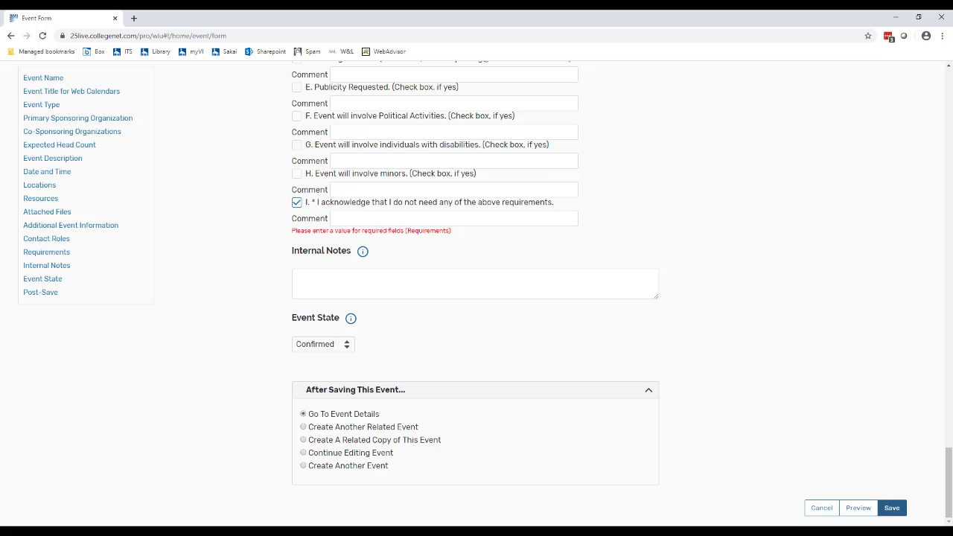